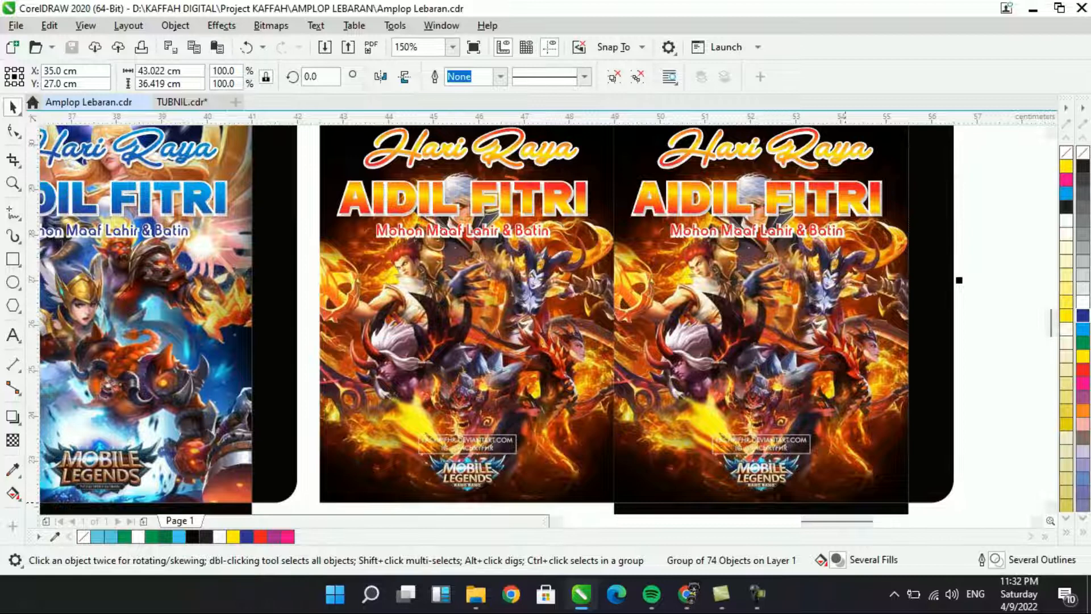
# Look over the Mobile Legends and cartoon-boy envelope designs across the page, including both green ones.
pyautogui.moveTo(847, 522); pyautogui.dragTo(774, 521)
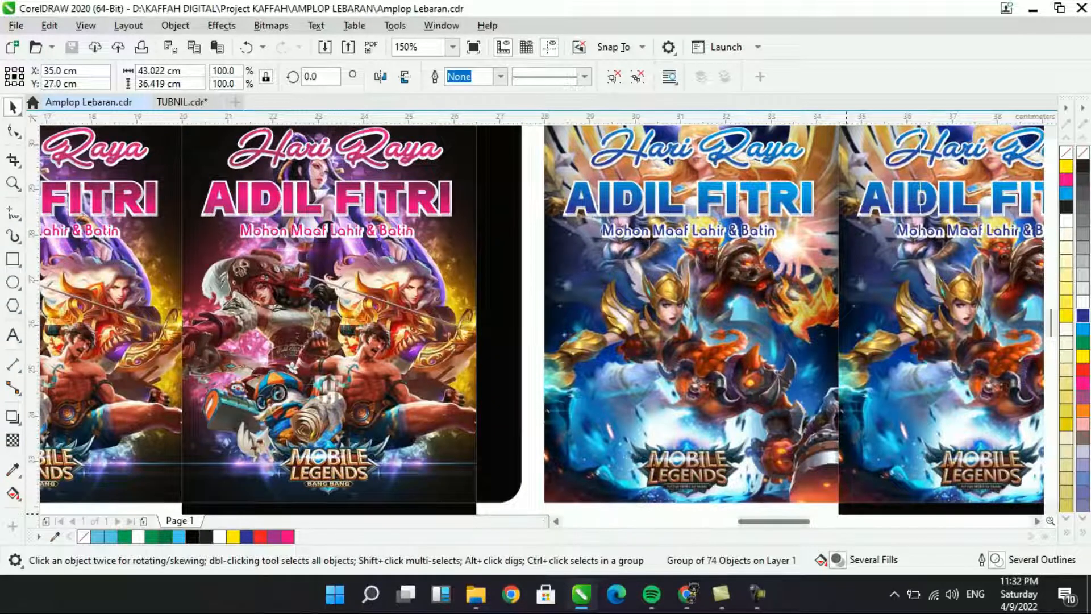
pyautogui.moveTo(774, 521); pyautogui.dragTo(739, 521)
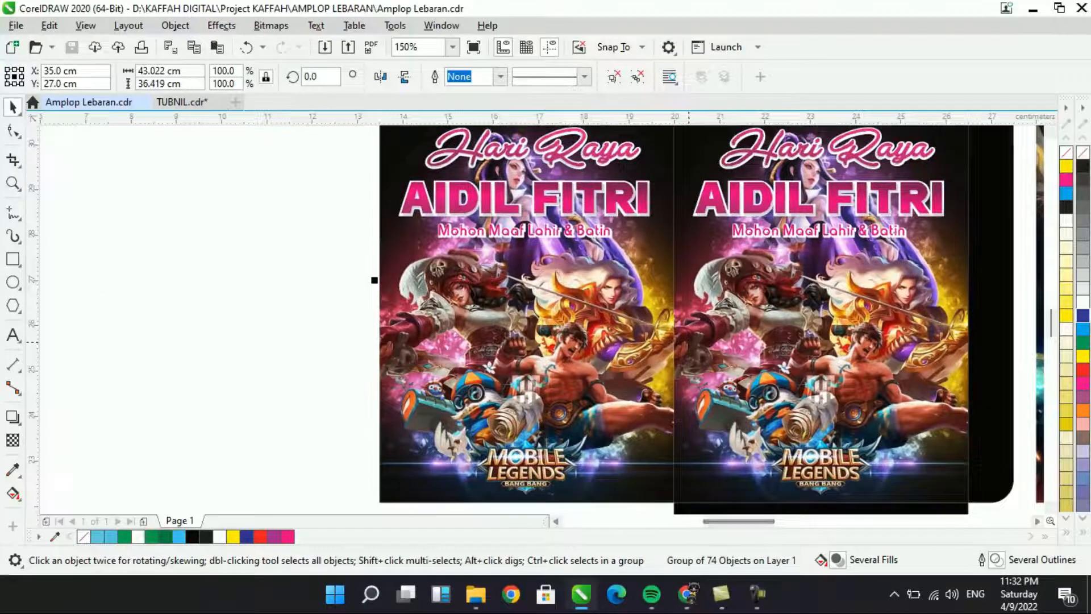
pyautogui.scroll(-2, 687, 345)
pyautogui.scroll(-1, 688, 345)
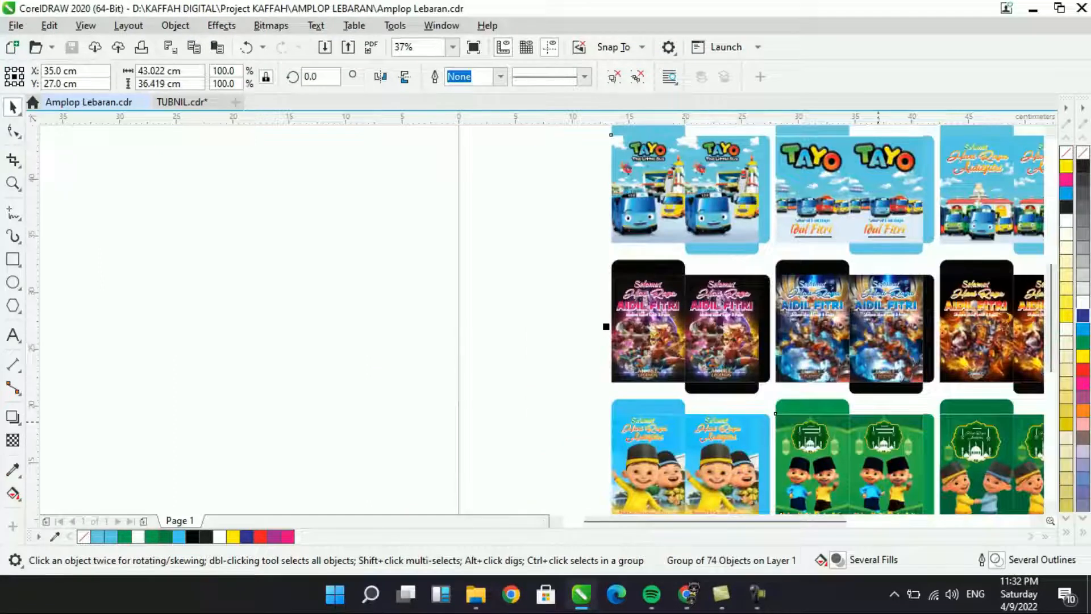
pyautogui.scroll(-3, 739, 335)
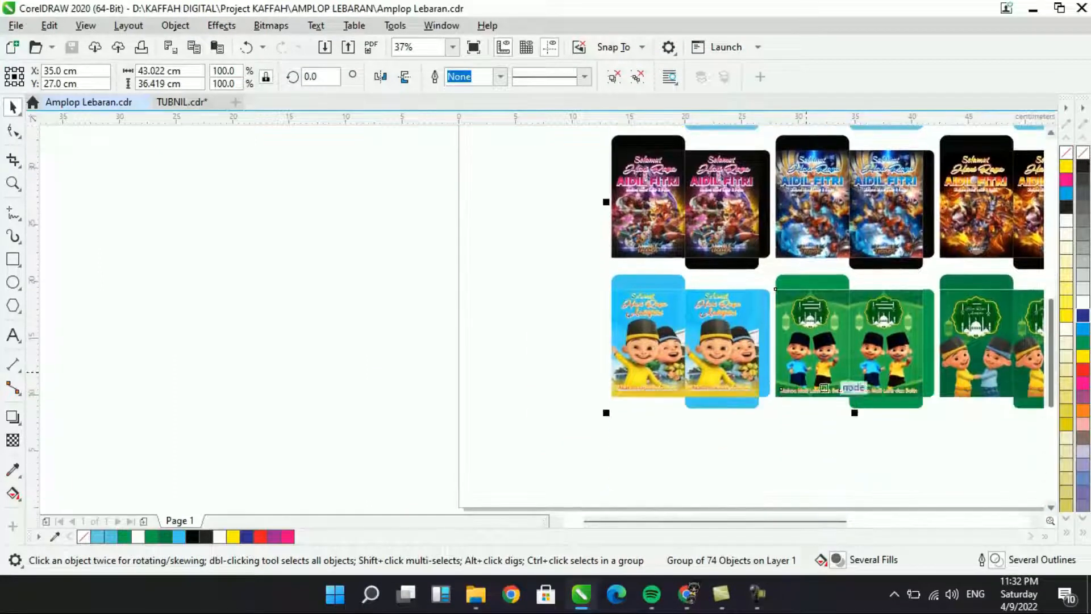
pyautogui.scroll(1, 744, 341)
pyautogui.moveTo(777, 521); pyautogui.dragTo(813, 522)
pyautogui.hscroll(2, 568, 318)
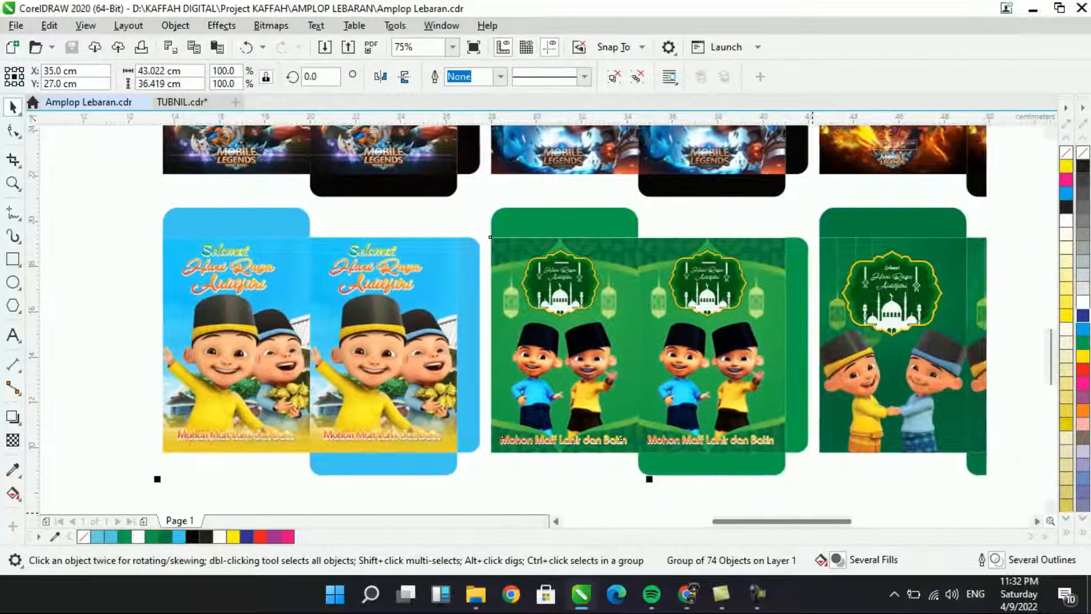
pyautogui.hscroll(3, 540, 318)
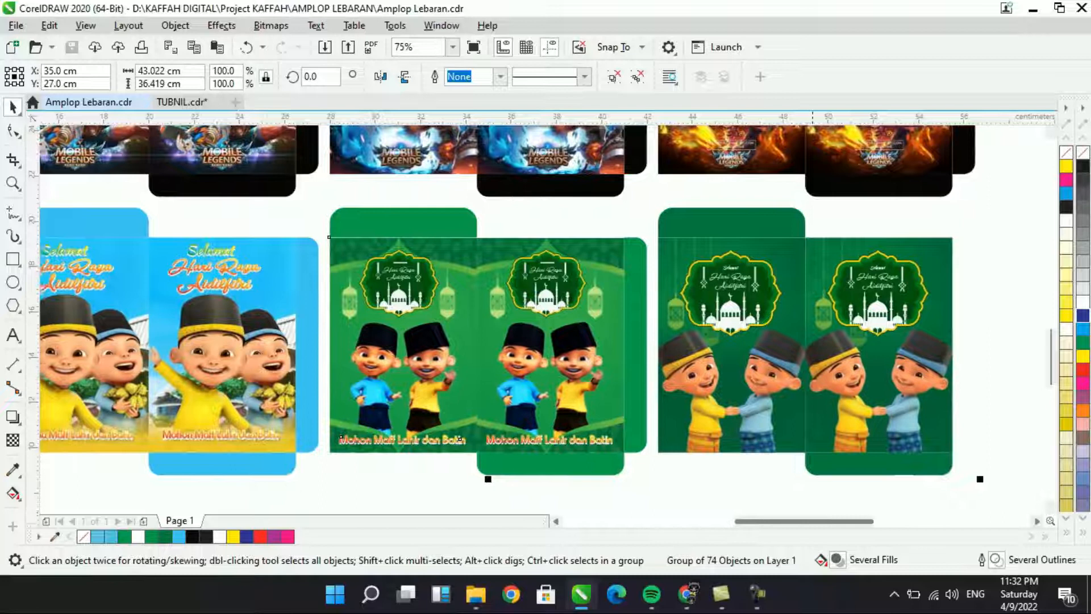
pyautogui.hscroll(1, 540, 318)
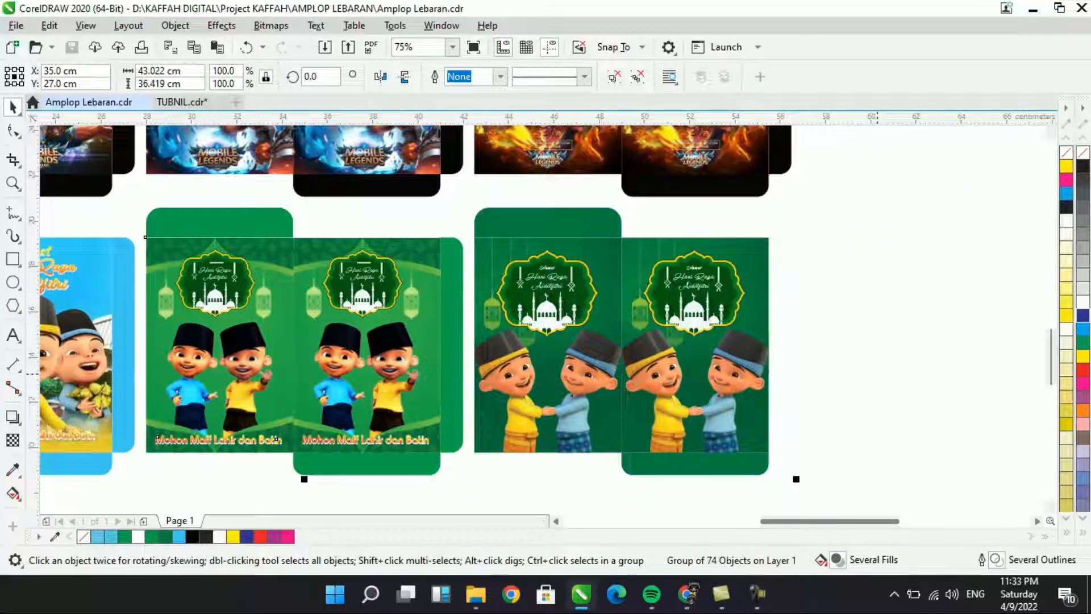
pyautogui.press('Escape')
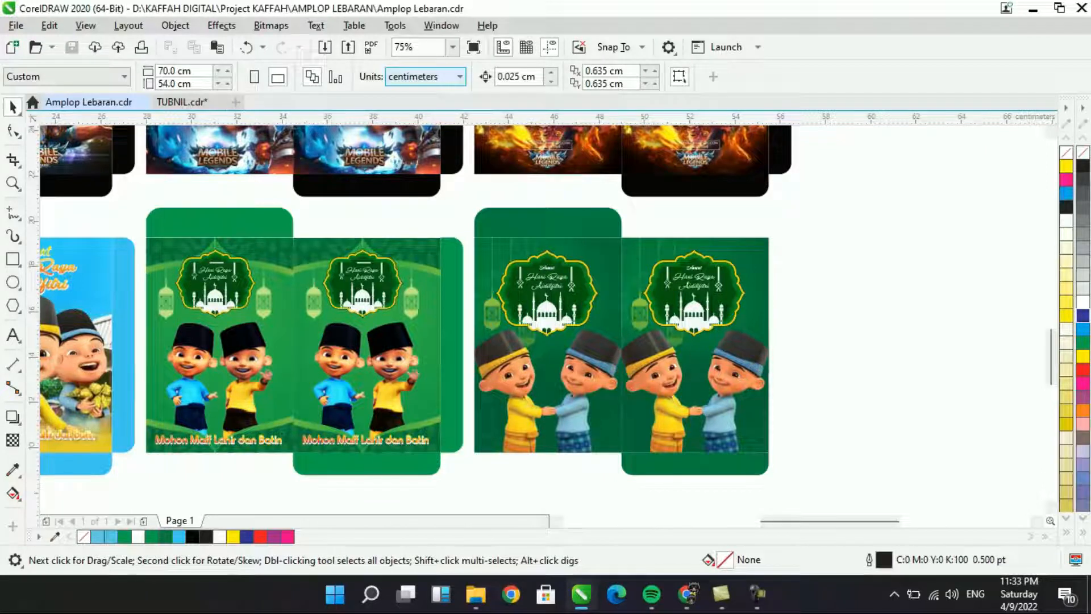
# Ungroup the whole set of envelope designs into separate objects and clear the selection.
pyautogui.click(276, 439)
pyautogui.scroll(-3, 276, 440)
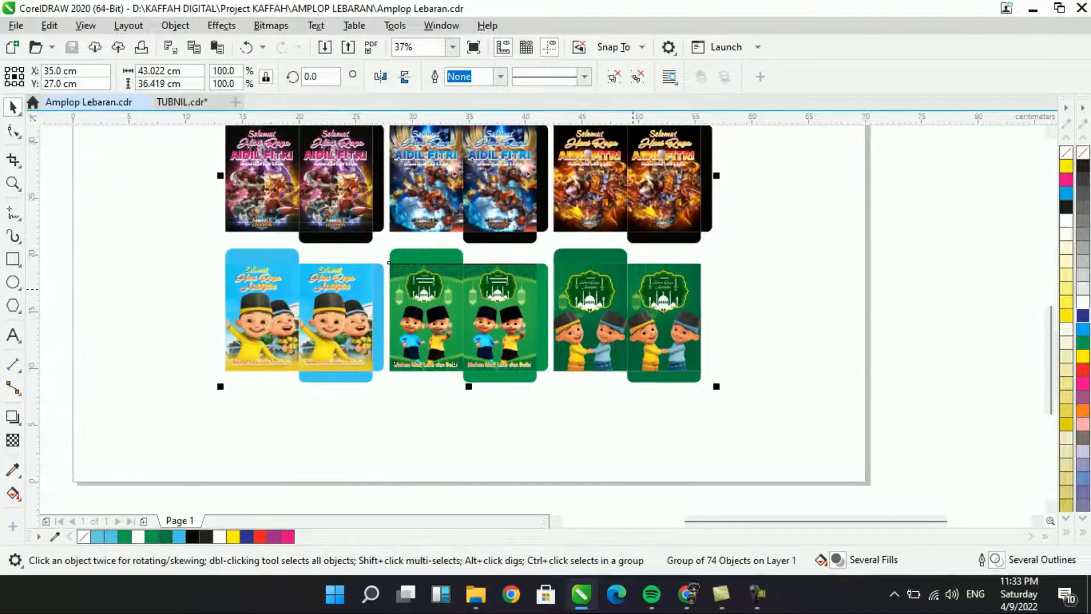
pyautogui.scroll(-1, 277, 439)
pyautogui.scroll(2, 479, 148)
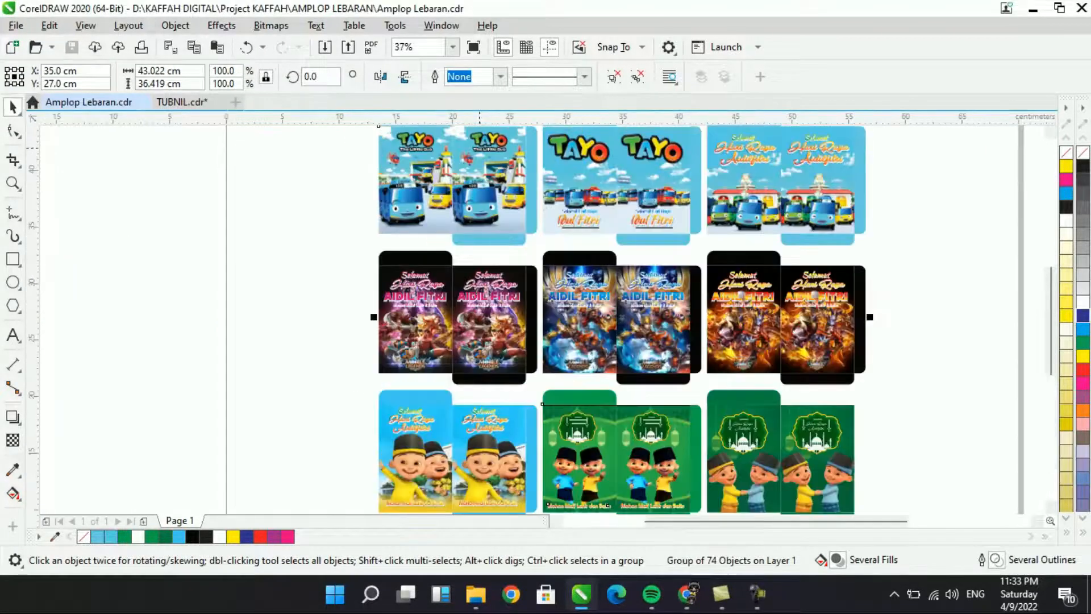
pyautogui.click(614, 77)
pyautogui.click(341, 216)
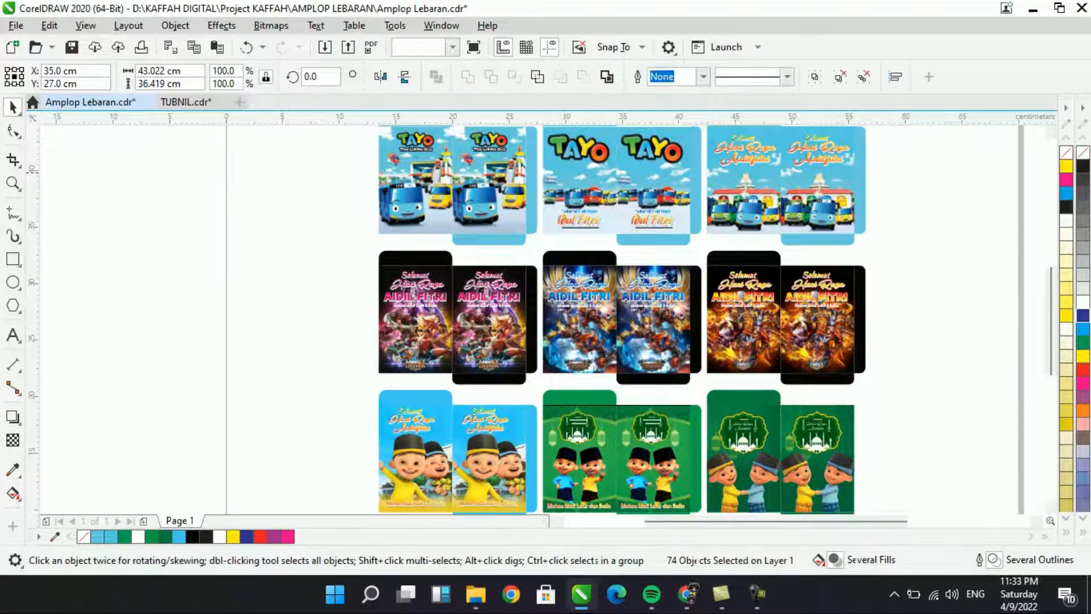
# Try moving the first Tayo envelope's front panel and lower flap, and the second Tayo envelope's front panel, undoing each move.
pyautogui.moveTo(421, 187); pyautogui.dragTo(342, 232)
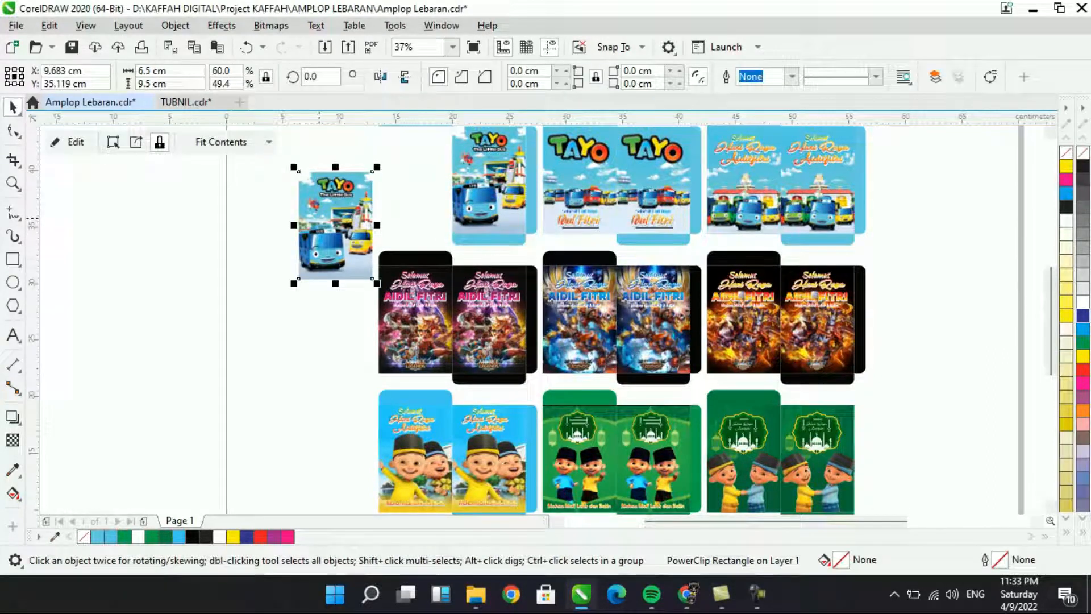
pyautogui.hotkey('ctrl', 'z')
pyautogui.moveTo(500, 239); pyautogui.dragTo(534, 270)
pyautogui.hotkey('ctrl', 'z')
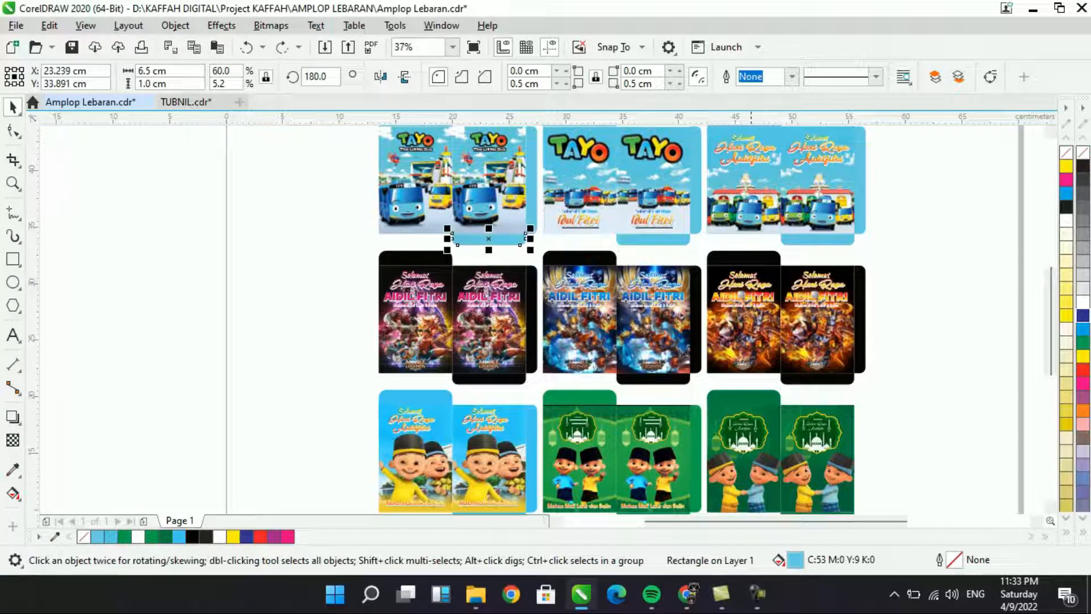
pyautogui.scroll(4, 580, 210)
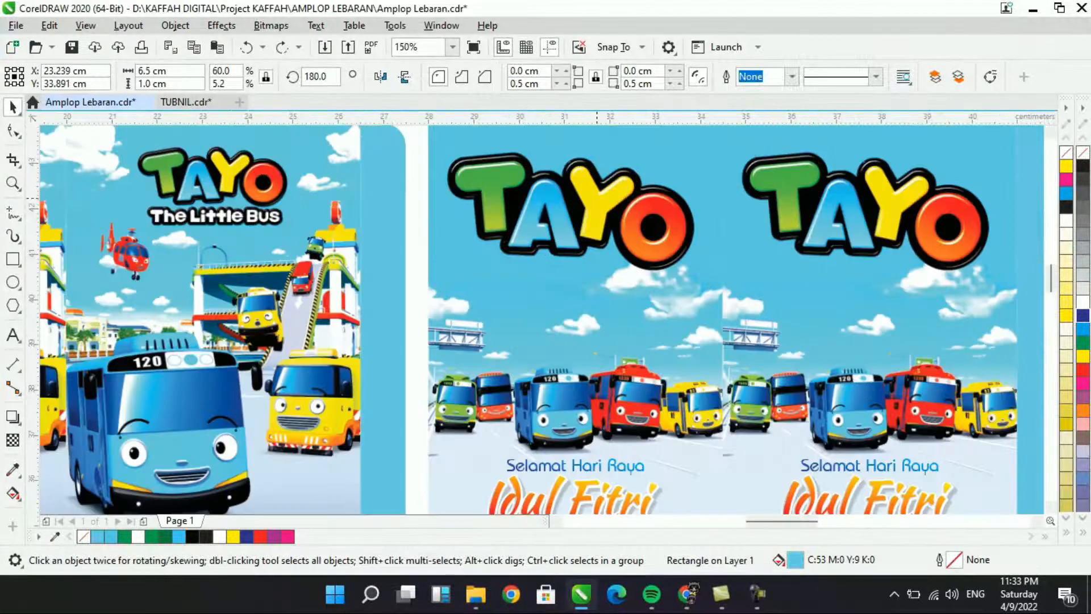
pyautogui.moveTo(597, 199); pyautogui.dragTo(585, 255)
pyautogui.hotkey('ctrl', 'z')
pyautogui.scroll(-2, 631, 259)
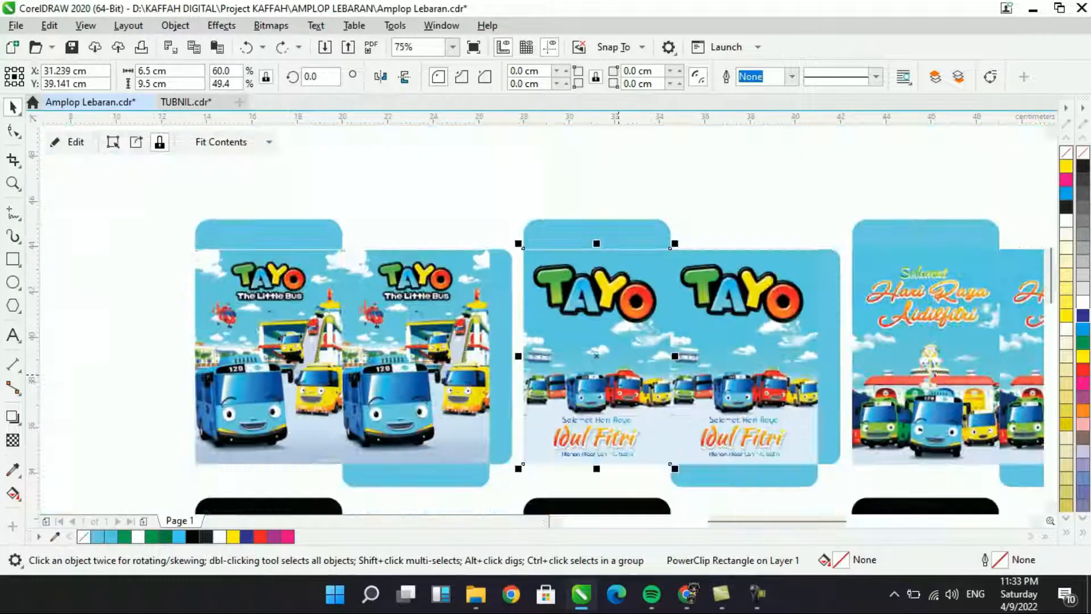
# Open the PowerClip contents of the second Tayo envelope's front panel for editing.
pyautogui.scroll(2, 623, 398)
pyautogui.click(575, 412)
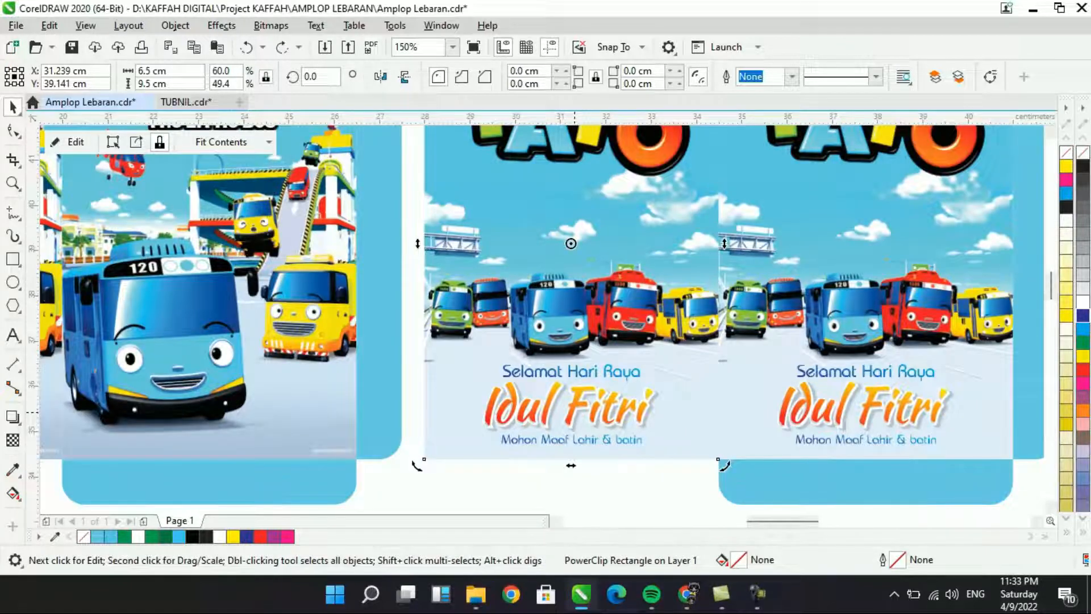
pyautogui.scroll(1, 574, 412)
pyautogui.doubleClick(574, 411)
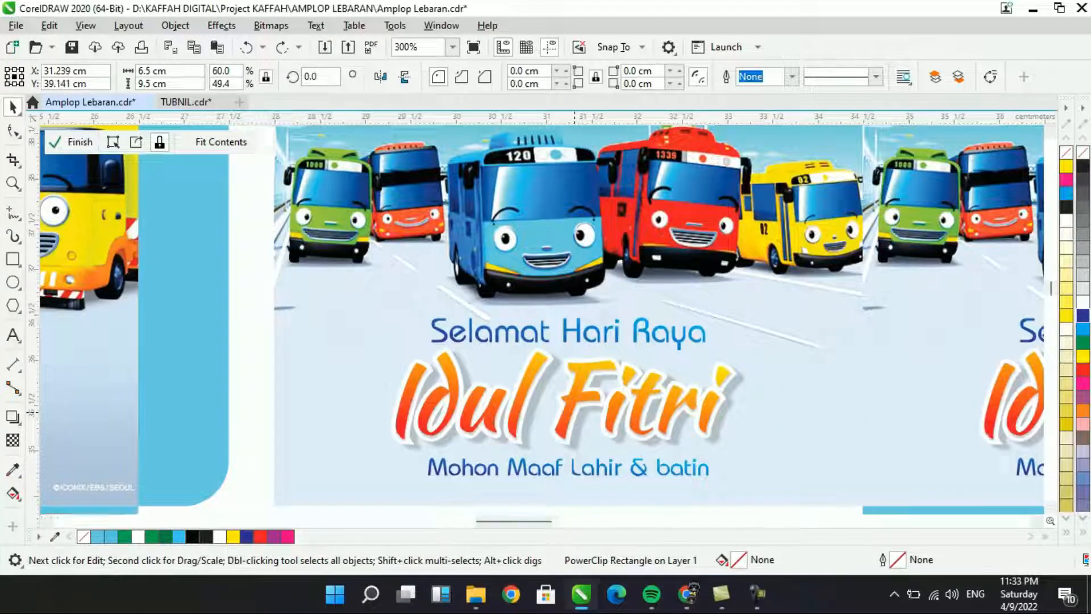
# Try moving the "Idul Fitri" lettering and the "Selamat Hari Raya" text, undo both moves, and select the "Mohon Maaf Lahir & batin" text.
pyautogui.click(590, 386)
pyautogui.moveTo(590, 386); pyautogui.dragTo(485, 384)
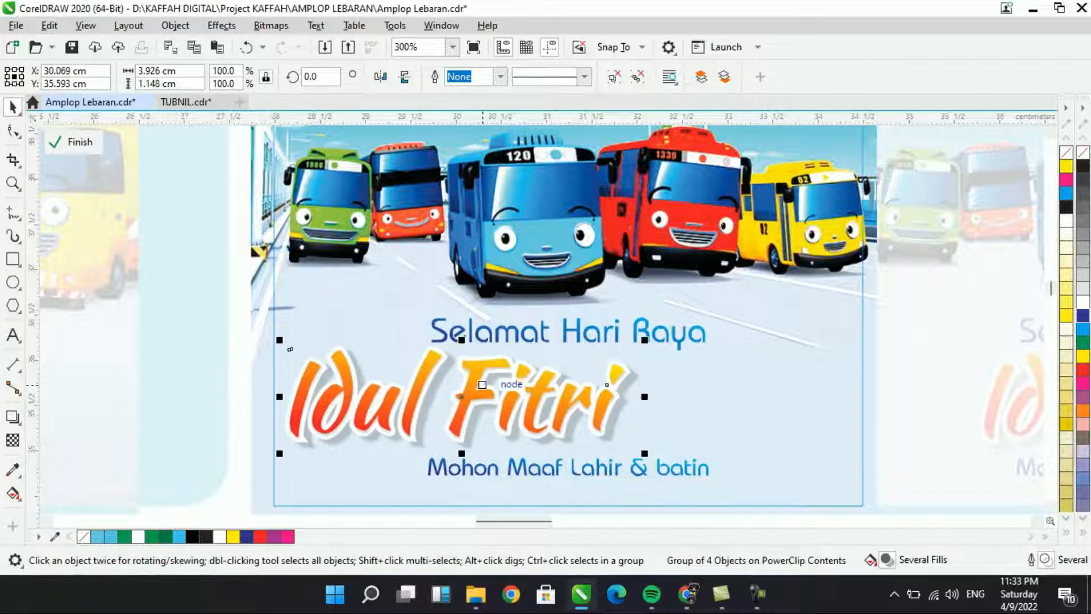
pyautogui.hotkey('ctrl', 'z')
pyautogui.click(567, 334)
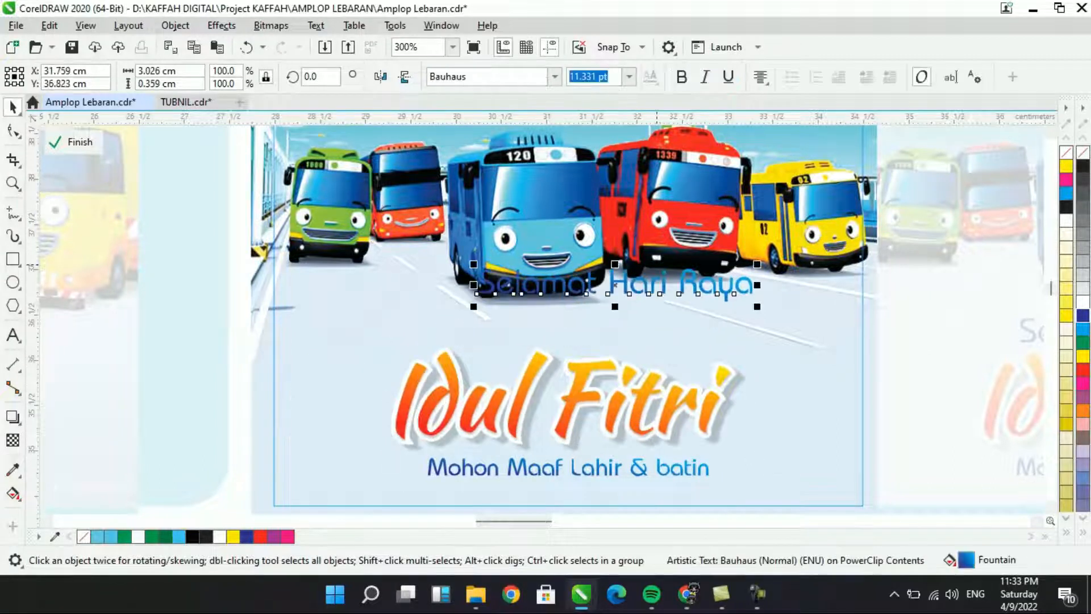
pyautogui.click(621, 472)
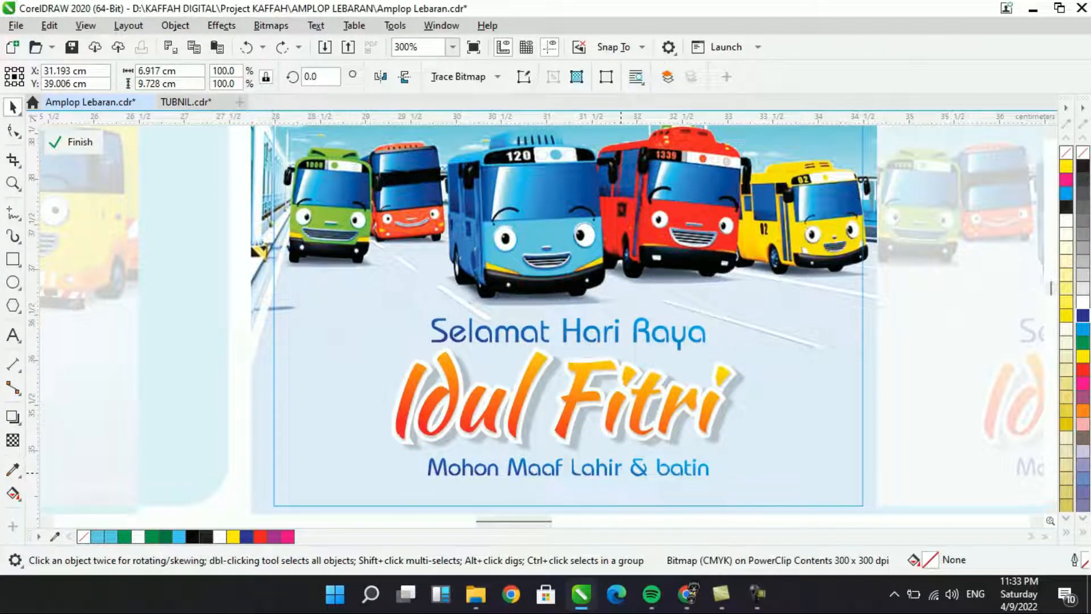
pyautogui.click(619, 472)
# Deselect the text and finish editing the second Tayo panel's PowerClip contents.
pyautogui.scroll(-1, 517, 410)
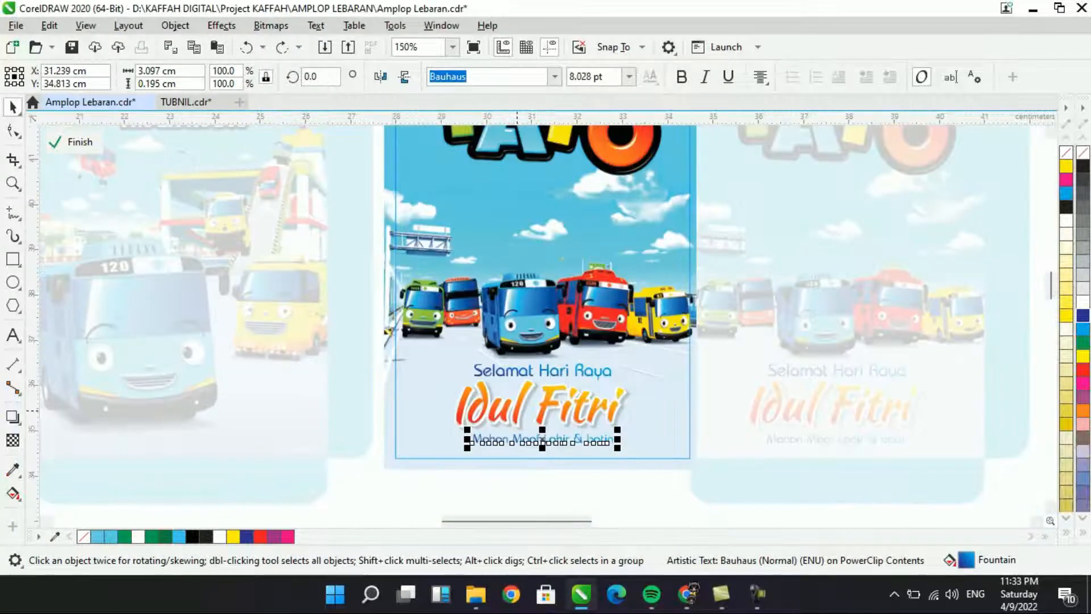
pyautogui.press('Escape')
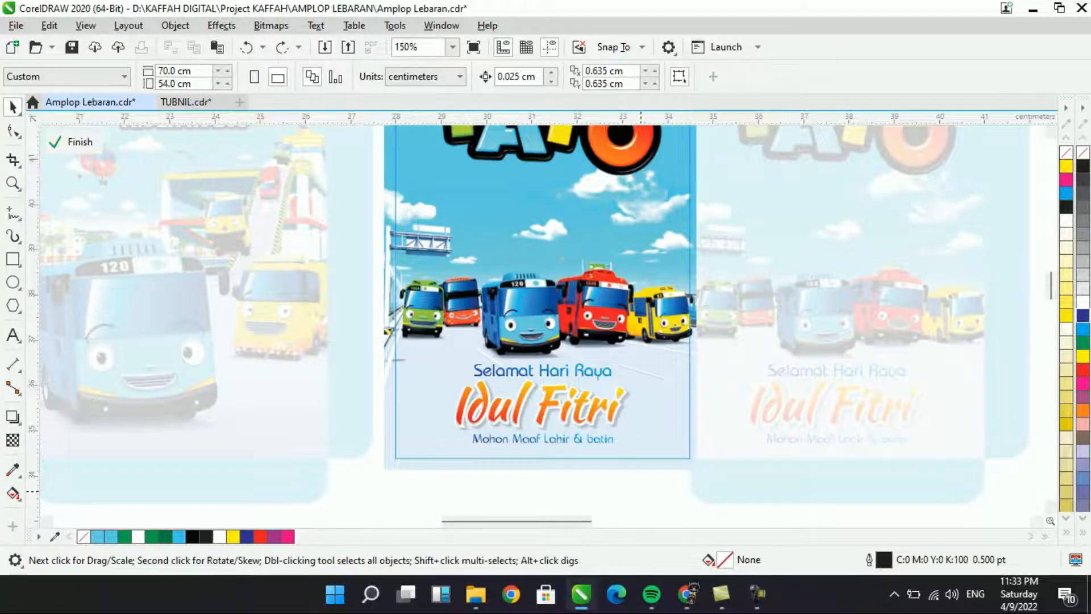
pyautogui.keyDown('ctrl'); pyautogui.click(641, 491); pyautogui.keyUp('ctrl')
# Open the PowerClip contents of the third Tayo envelope's front panel for editing.
pyautogui.scroll(-2, 620, 342)
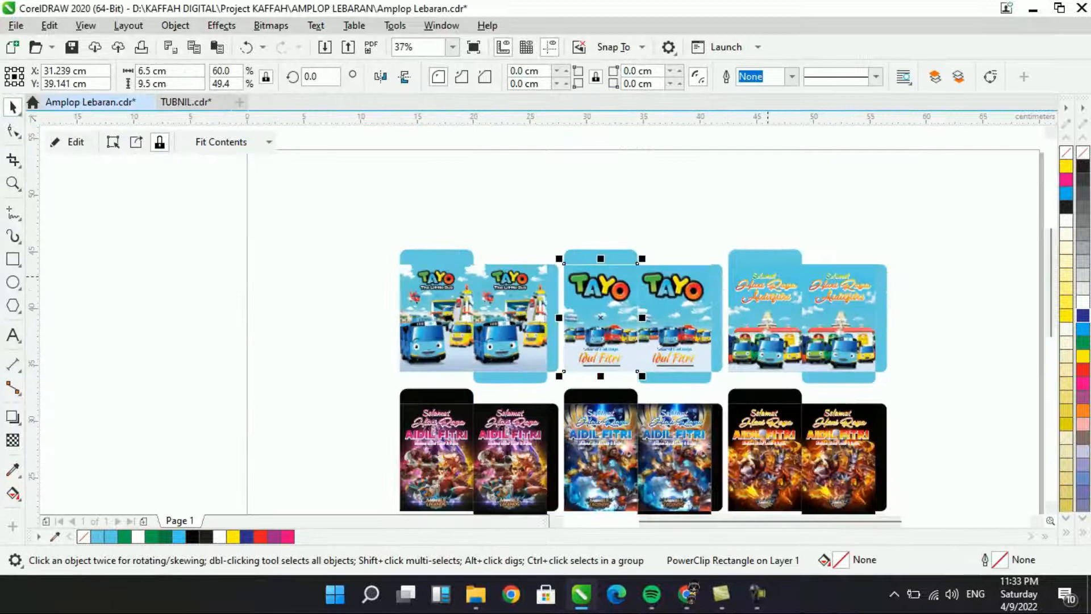
pyautogui.scroll(2, 768, 281)
pyautogui.doubleClick(812, 258)
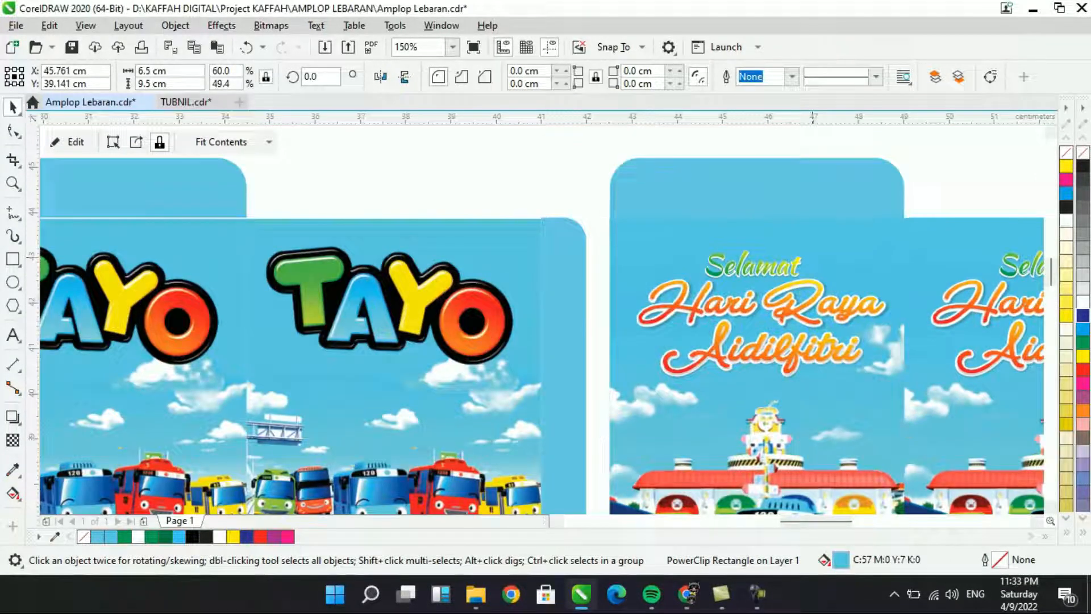
pyautogui.scroll(1, 798, 268)
# Ungroup the "Selamat Hari Raya Aidilfitri" lettering inside the third Tayo panel.
pyautogui.click(762, 268)
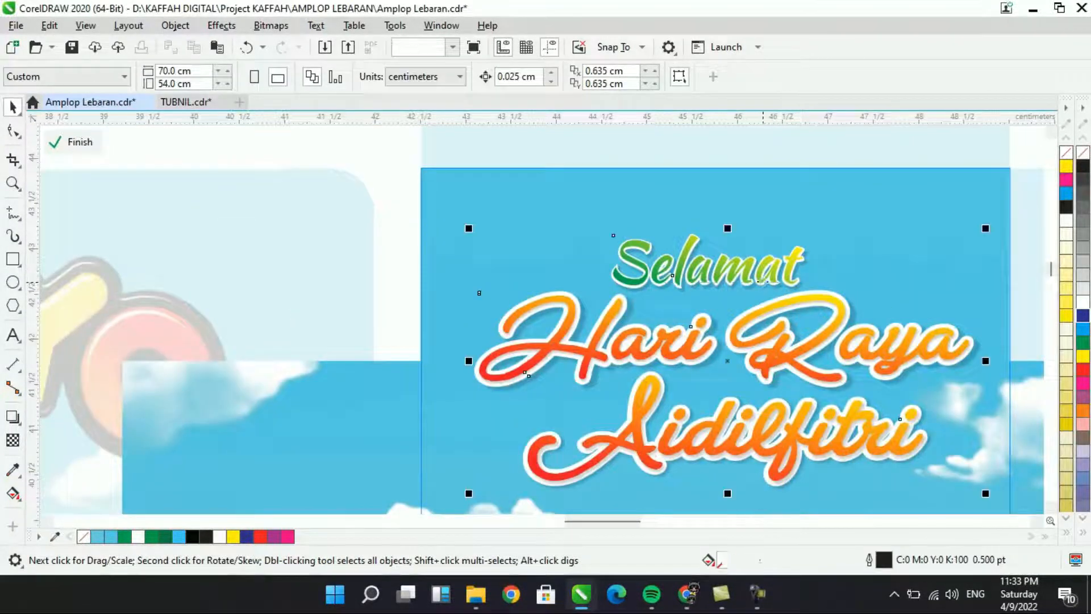
pyautogui.scroll(-1, 766, 268)
pyautogui.scroll(1, 780, 359)
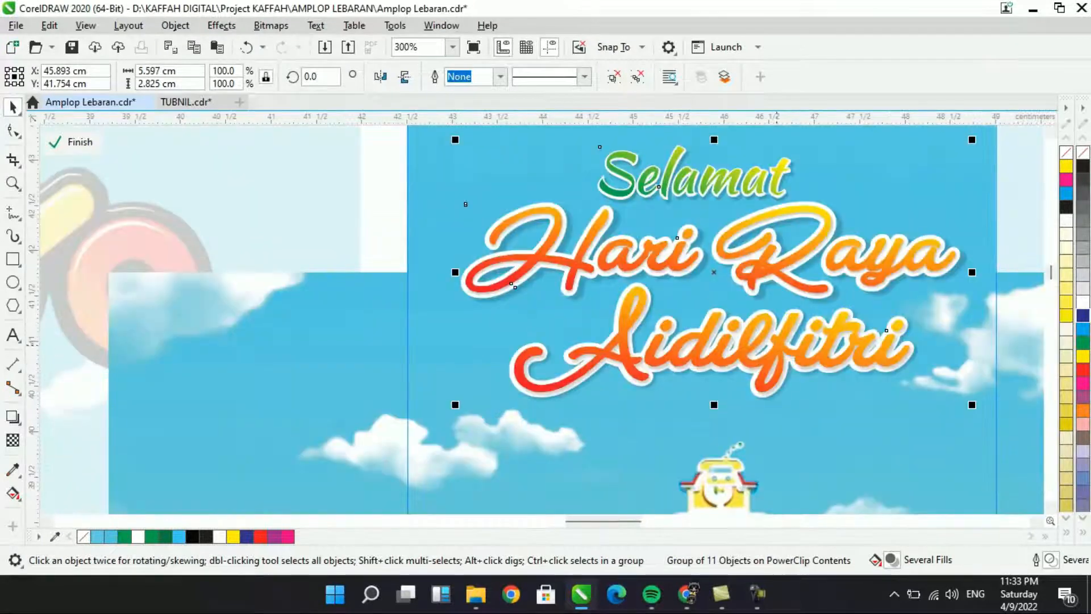
pyautogui.click(615, 77)
pyautogui.click(635, 178)
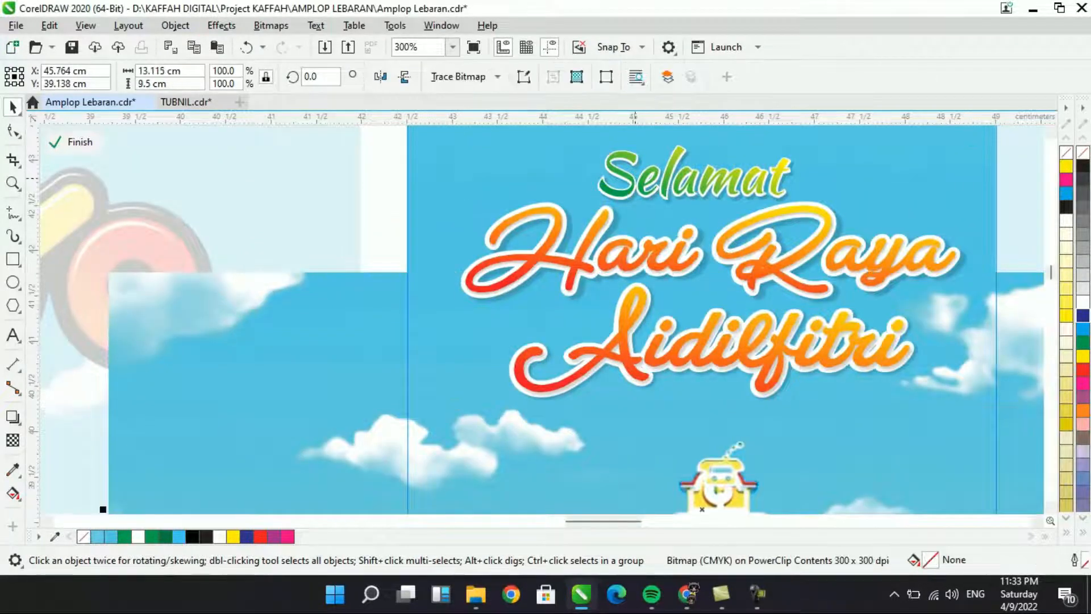
# Try moving the "Selamat", "Hari Raya" and "Aidilfitri" texts one by one, undoing each move.
pyautogui.moveTo(733, 181); pyautogui.dragTo(753, 187)
pyautogui.hotkey('ctrl', 'z')
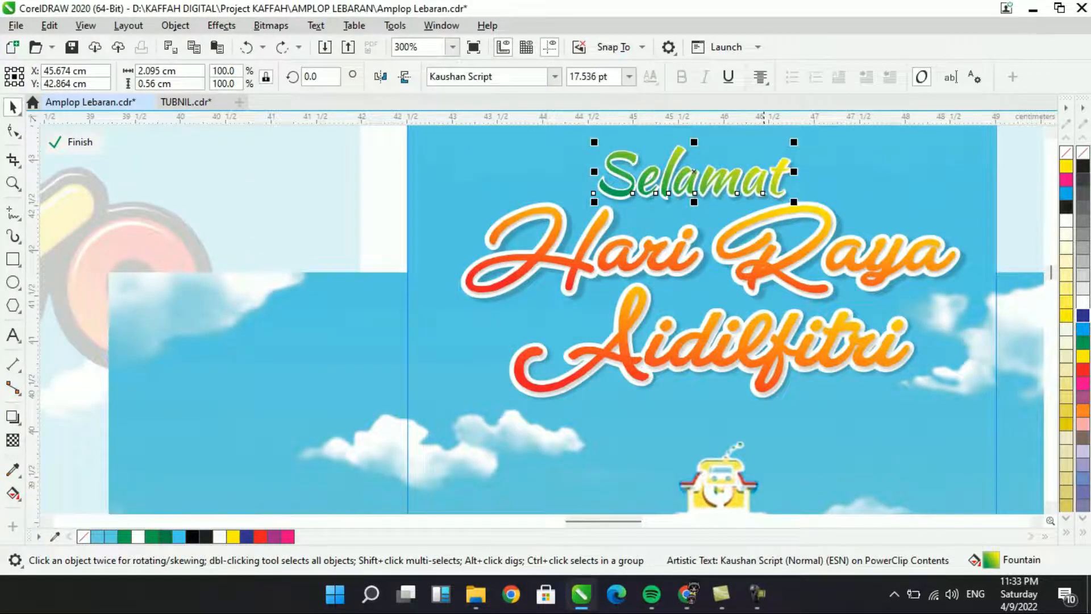
pyautogui.scroll(3, 765, 263)
pyautogui.scroll(-1, 761, 273)
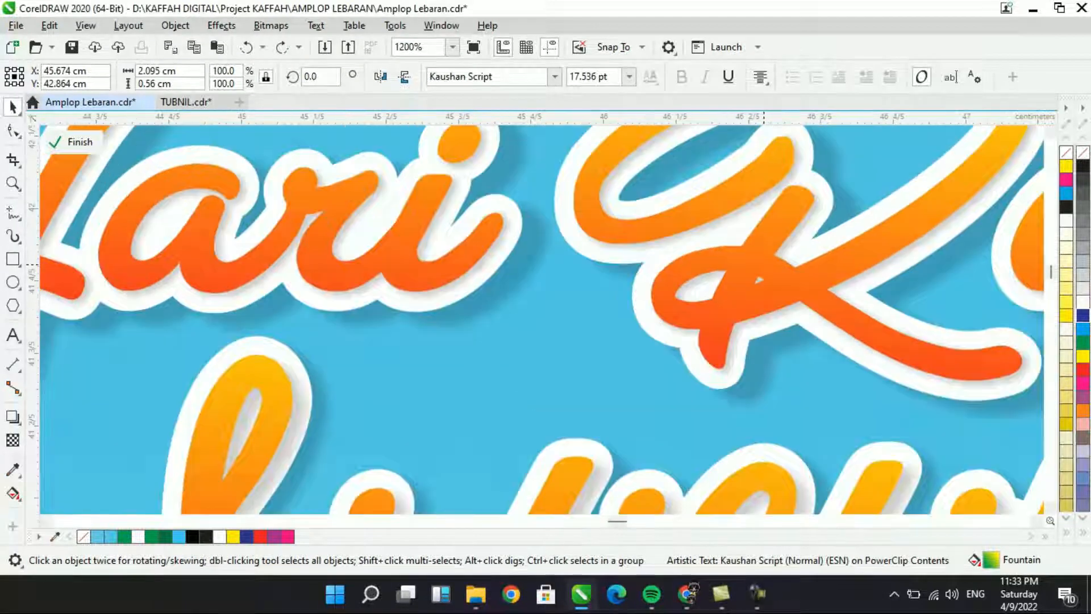
pyautogui.moveTo(782, 299); pyautogui.dragTo(756, 351)
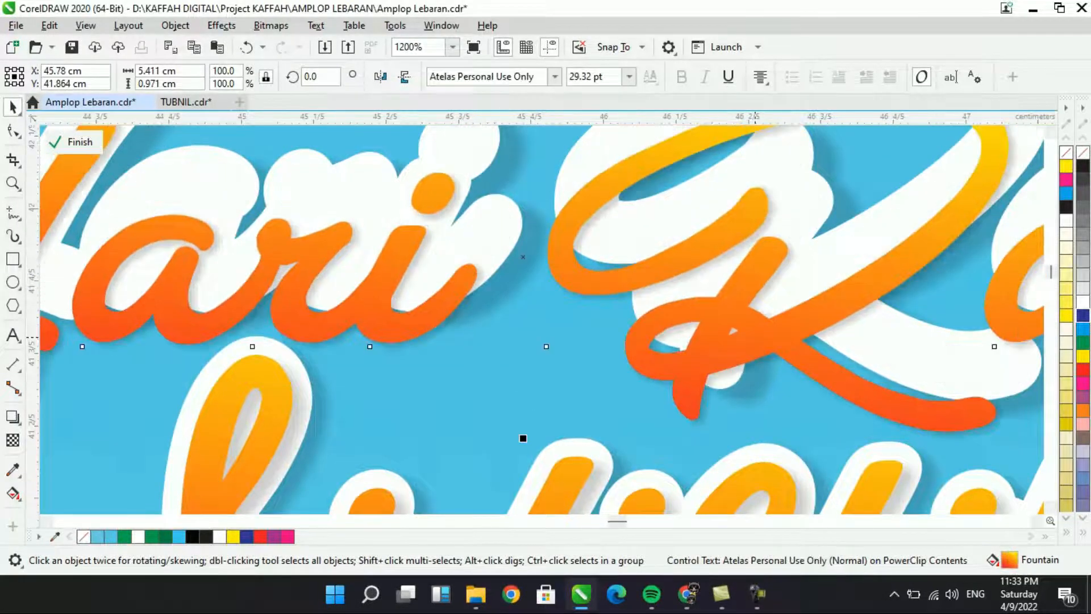
pyautogui.hotkey('ctrl', 'z')
pyautogui.scroll(-1, 756, 336)
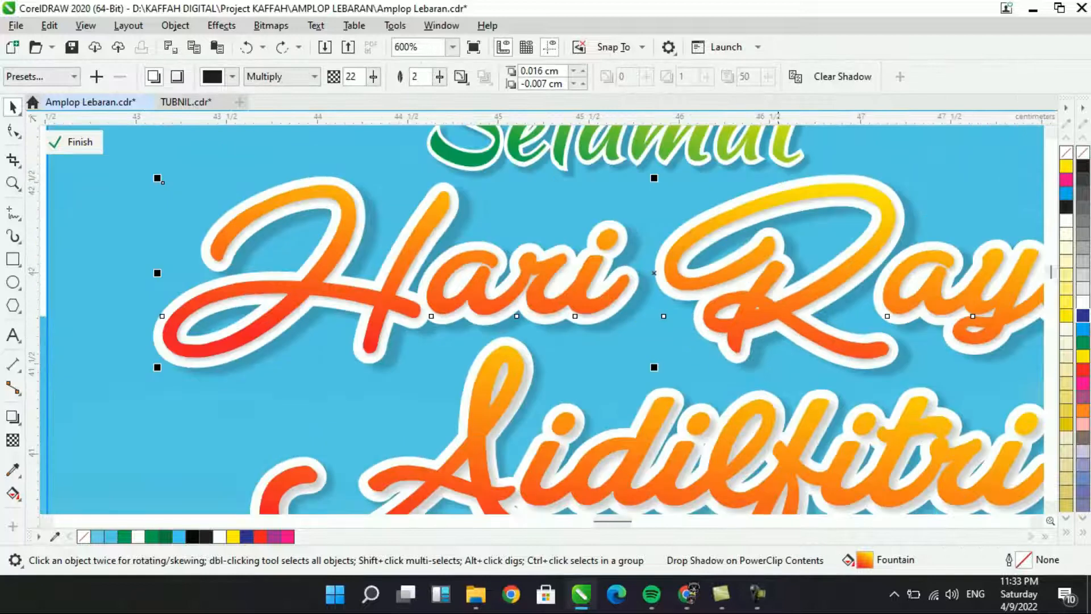
pyautogui.moveTo(773, 424); pyautogui.dragTo(767, 334)
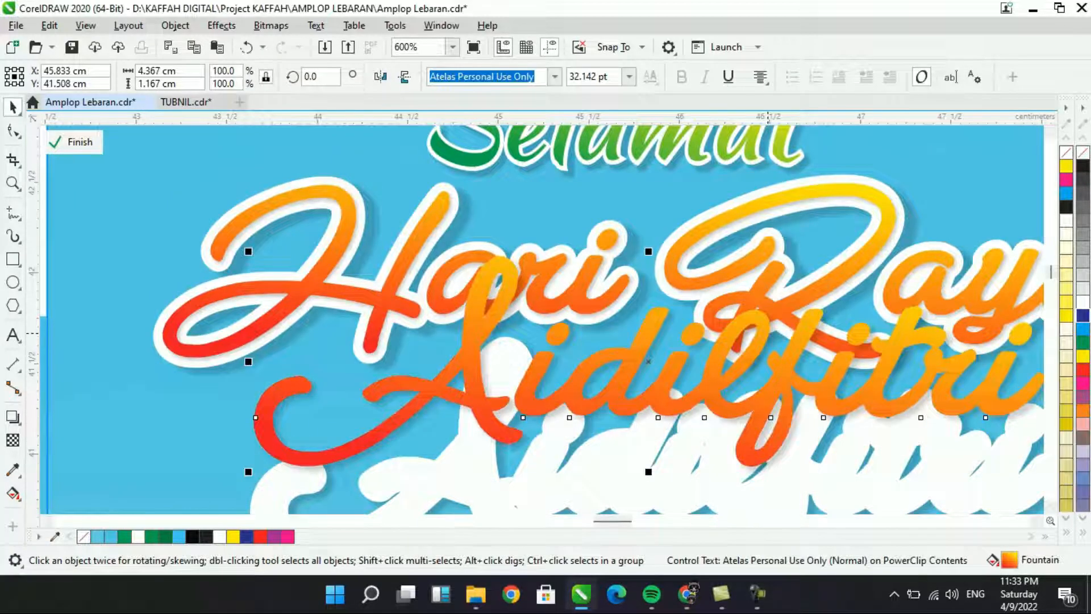
pyautogui.hotkey('ctrl', 'z')
pyautogui.scroll(-1, 719, 322)
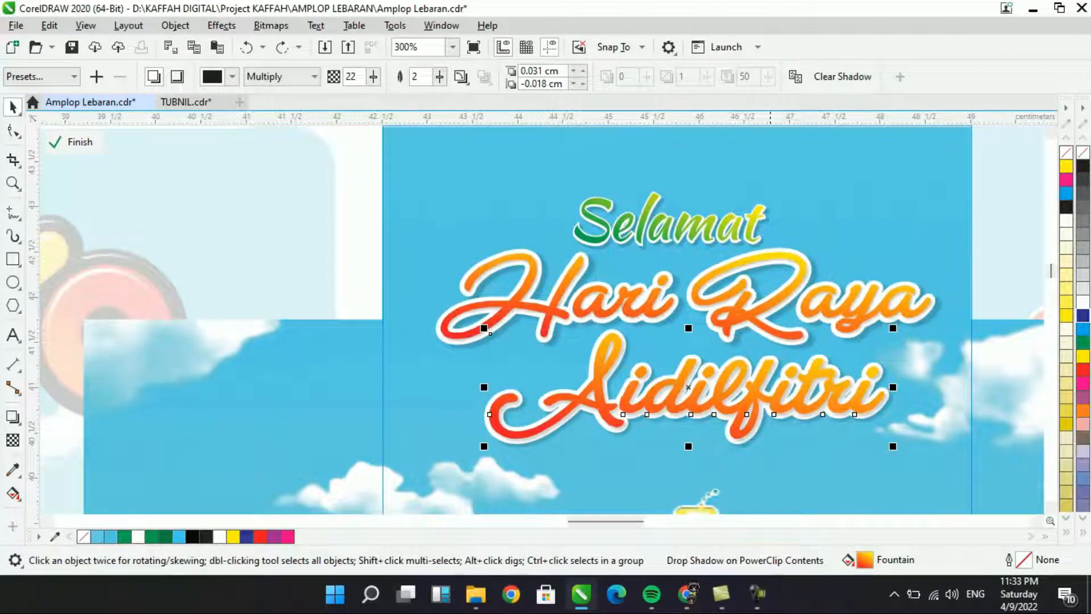
# Select the "Hari Raya" text in the third Tayo panel and finish editing its PowerClip contents.
pyautogui.click(758, 309)
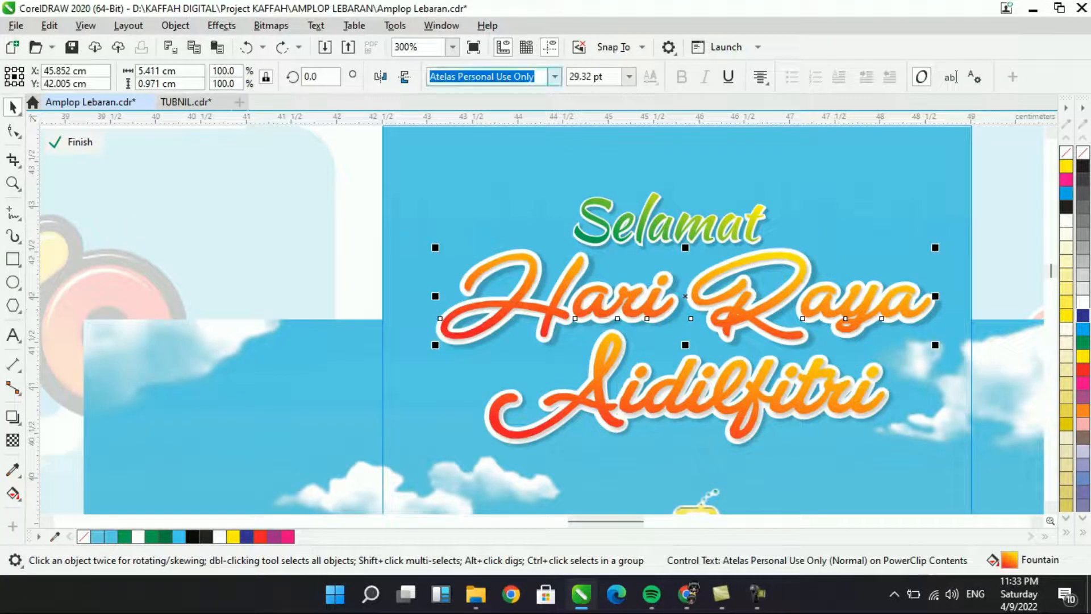
pyautogui.scroll(-3, 542, 319)
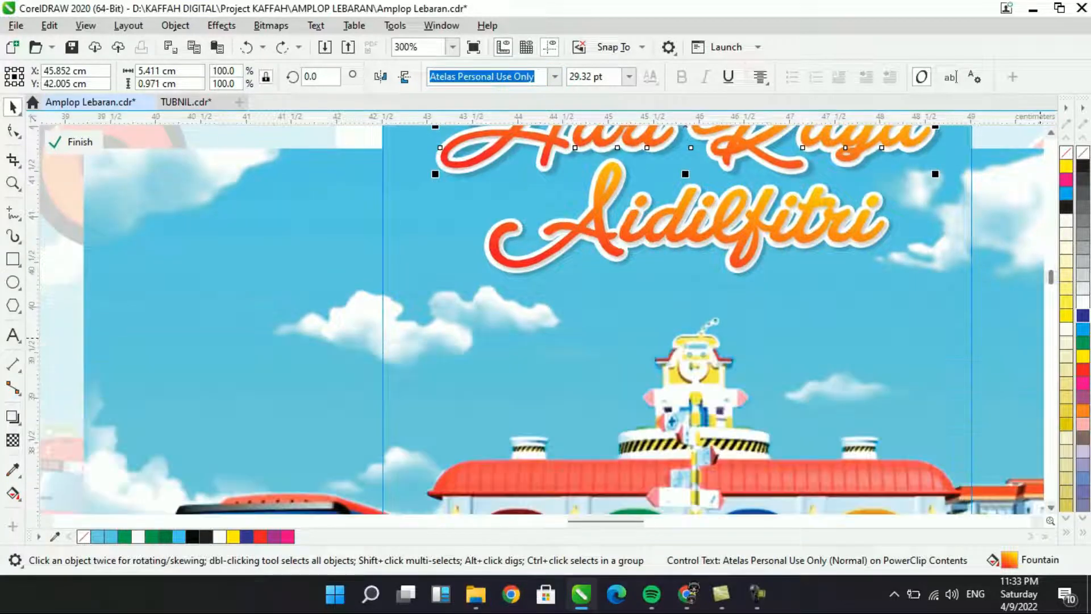
pyautogui.scroll(-2, 893, 301)
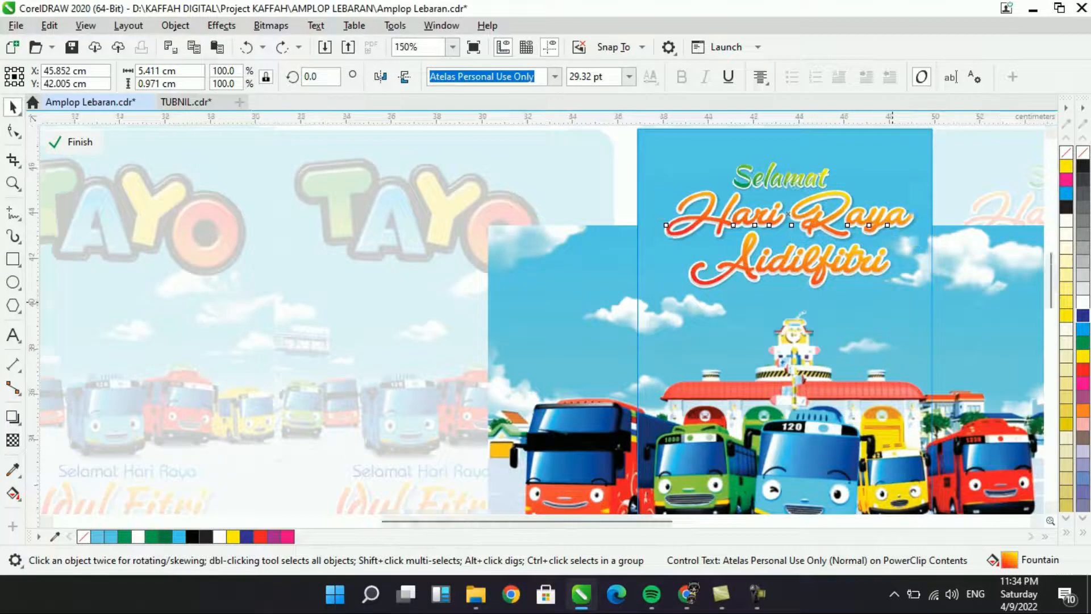
pyautogui.keyDown('ctrl'); pyautogui.click(880, 174); pyautogui.keyUp('ctrl')
pyautogui.scroll(-1, 881, 248)
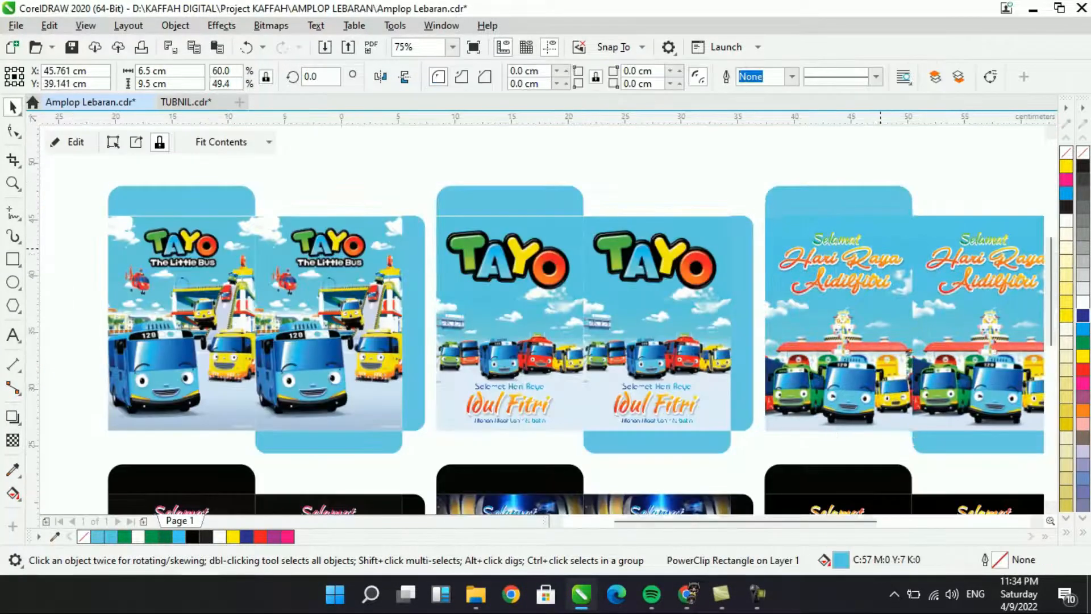
# Open the orange Mobile Legends envelope's right panel PowerClip contents and try moving the "Hari Raya" text, undoing the move.
pyautogui.scroll(2, 896, 339)
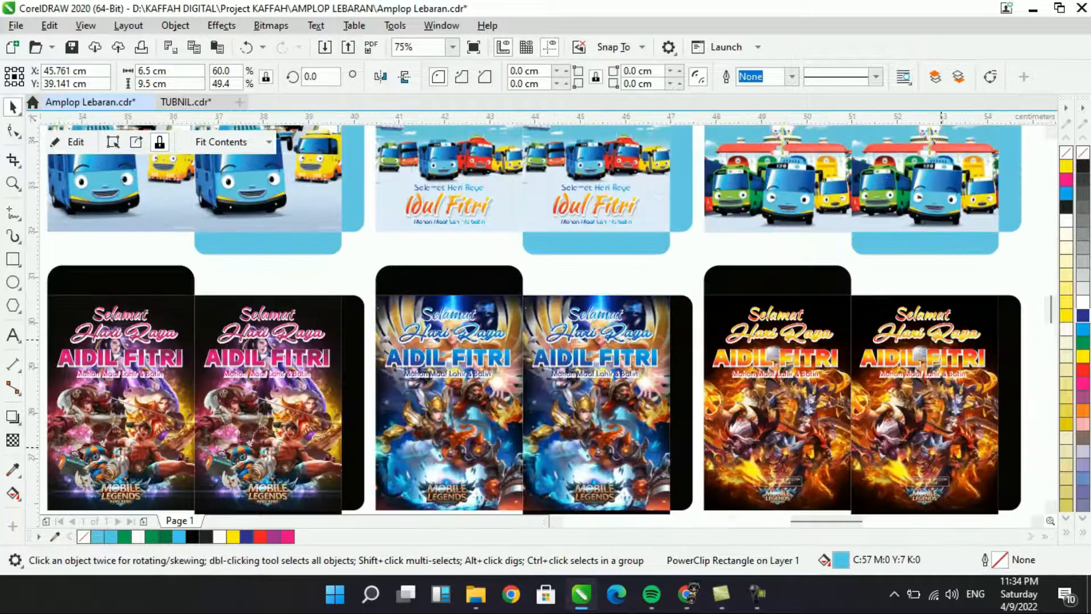
pyautogui.click(940, 398)
pyautogui.keyDown('ctrl'); pyautogui.click(938, 375); pyautogui.keyUp('ctrl')
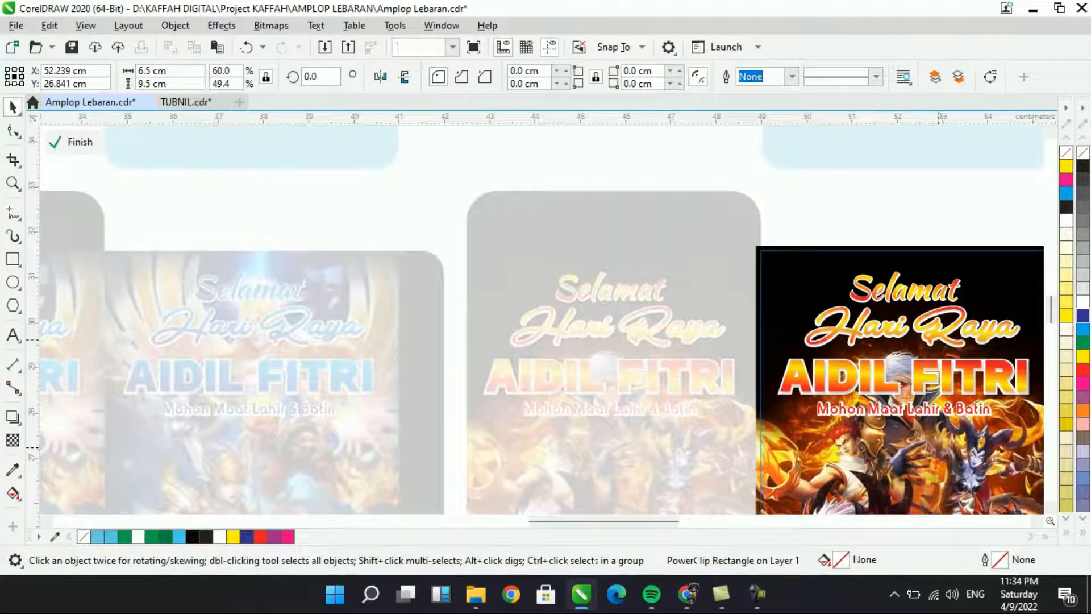
pyautogui.moveTo(937, 375); pyautogui.dragTo(924, 396)
pyautogui.hotkey('ctrl', 'z')
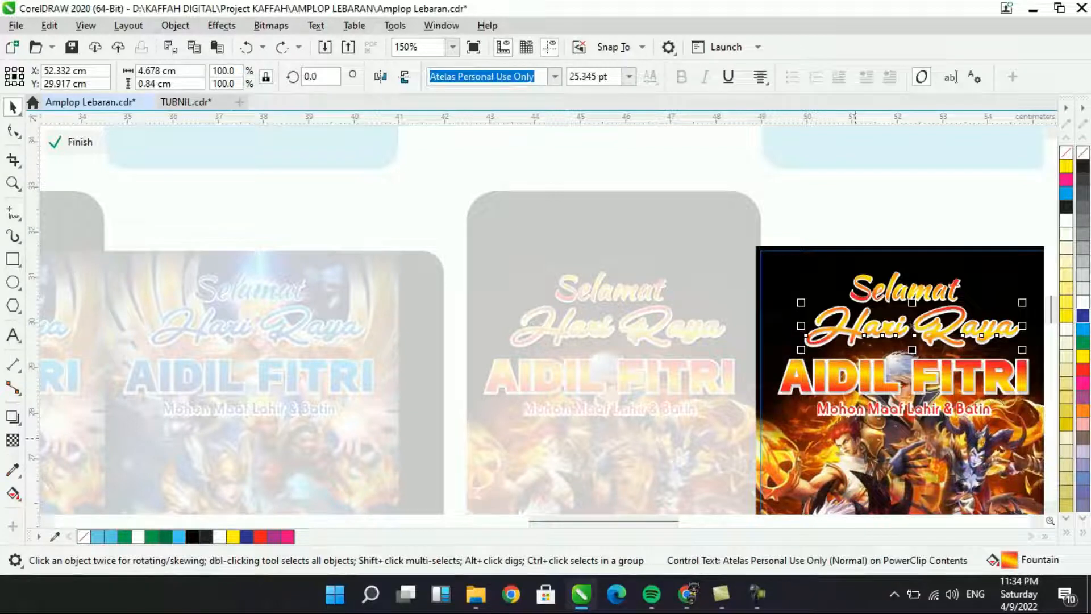
# Highlight the letters "DIL" of the orange "AIDIL FITRI" lettering with the Text tool.
pyautogui.click(850, 391)
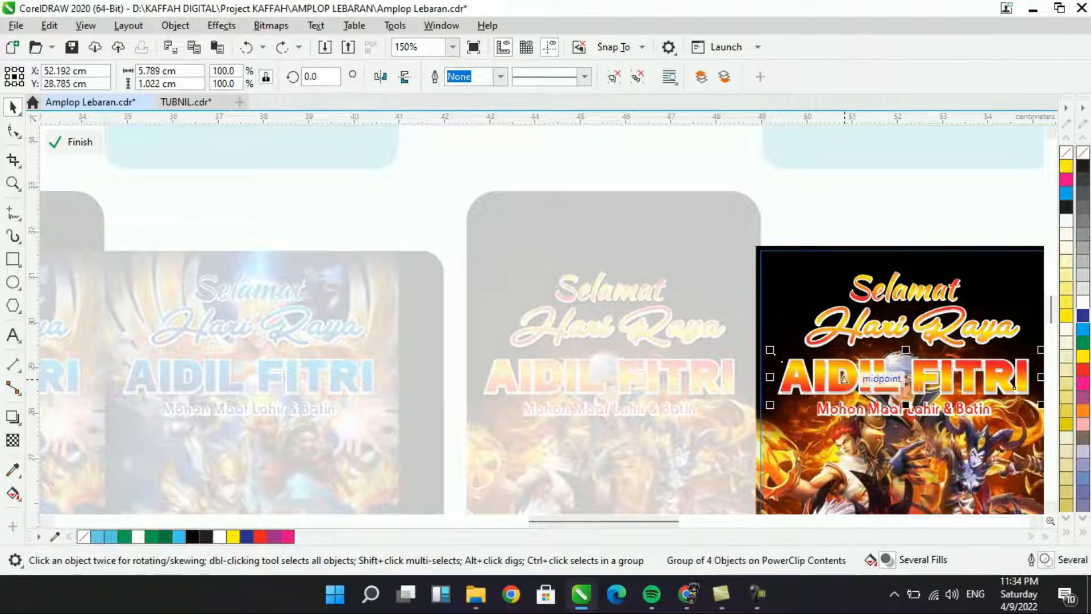
pyautogui.scroll(1, 839, 377)
pyautogui.click(793, 356)
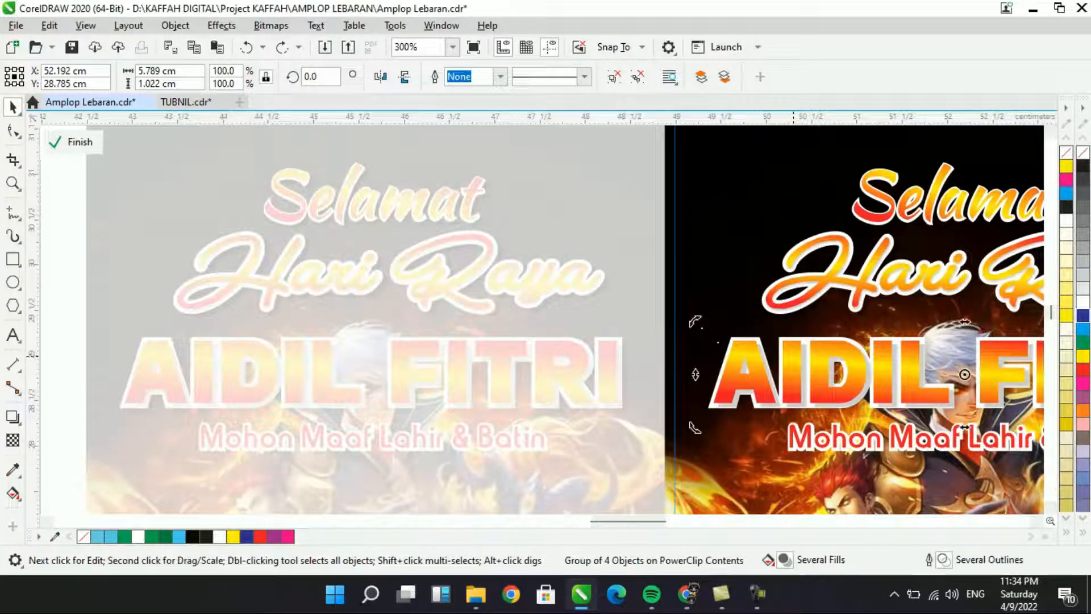
pyautogui.click(12, 335)
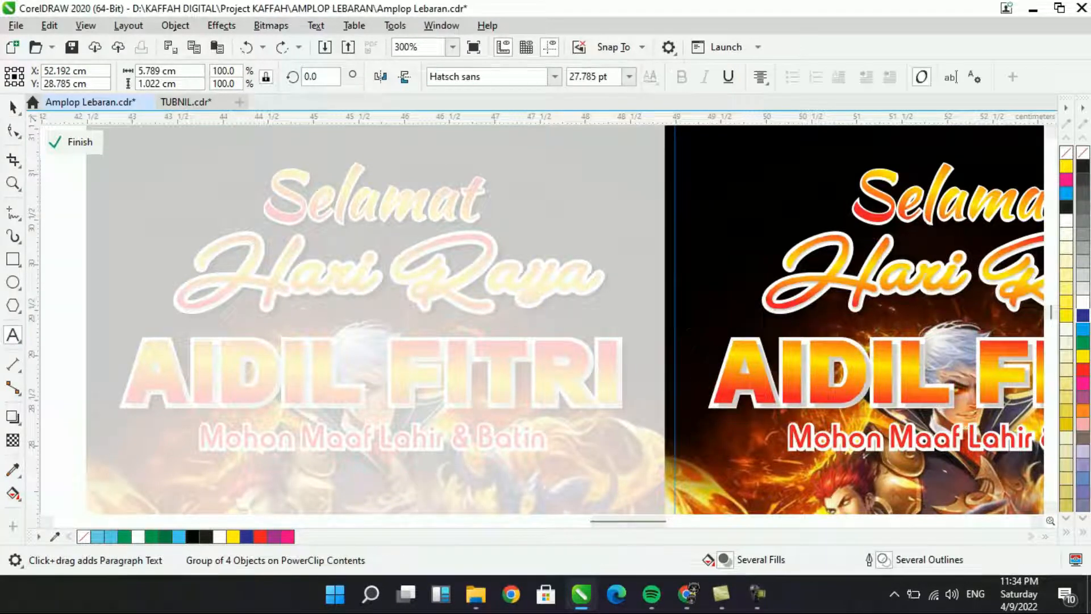
pyautogui.click(824, 373)
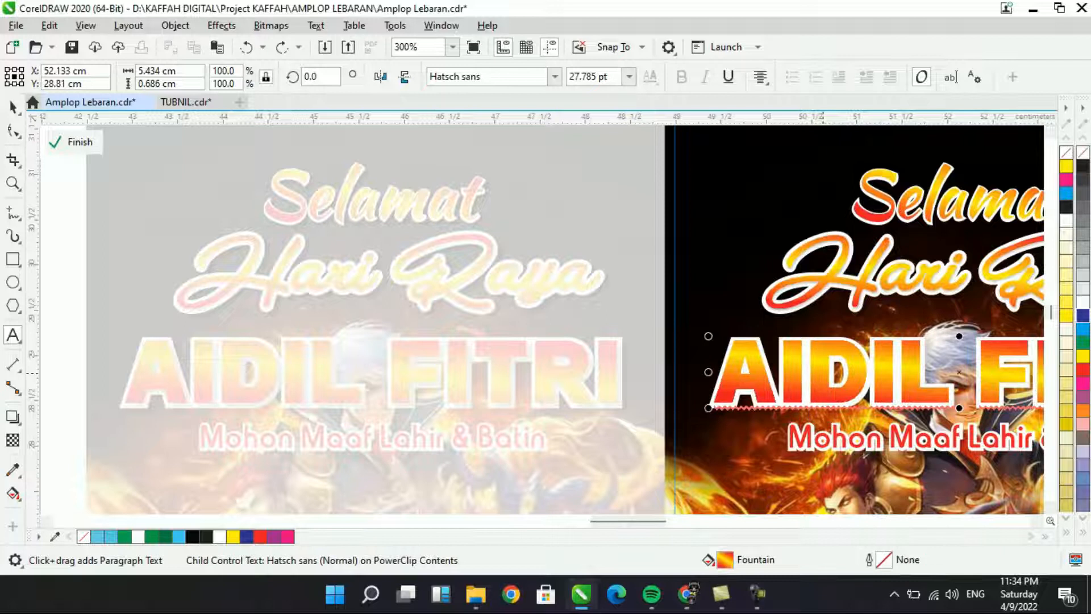
pyautogui.moveTo(810, 369); pyautogui.dragTo(947, 369)
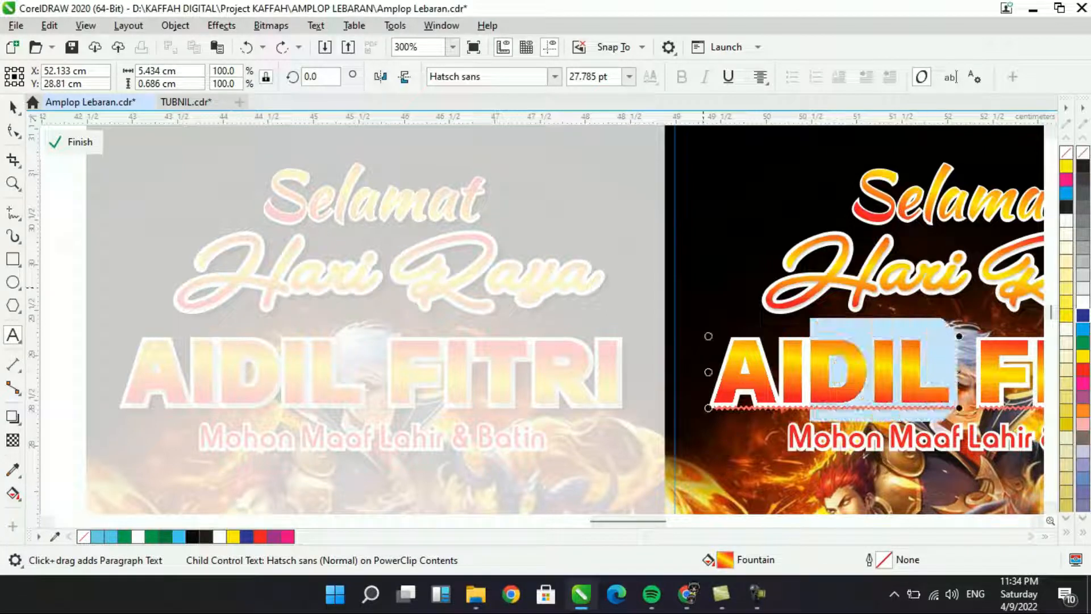
# Return to the Pick tool, select "Mohon Maaf Lahir & Batin" and finish editing the orange panel's PowerClip contents.
pyautogui.click(13, 107)
pyautogui.scroll(-2, 714, 414)
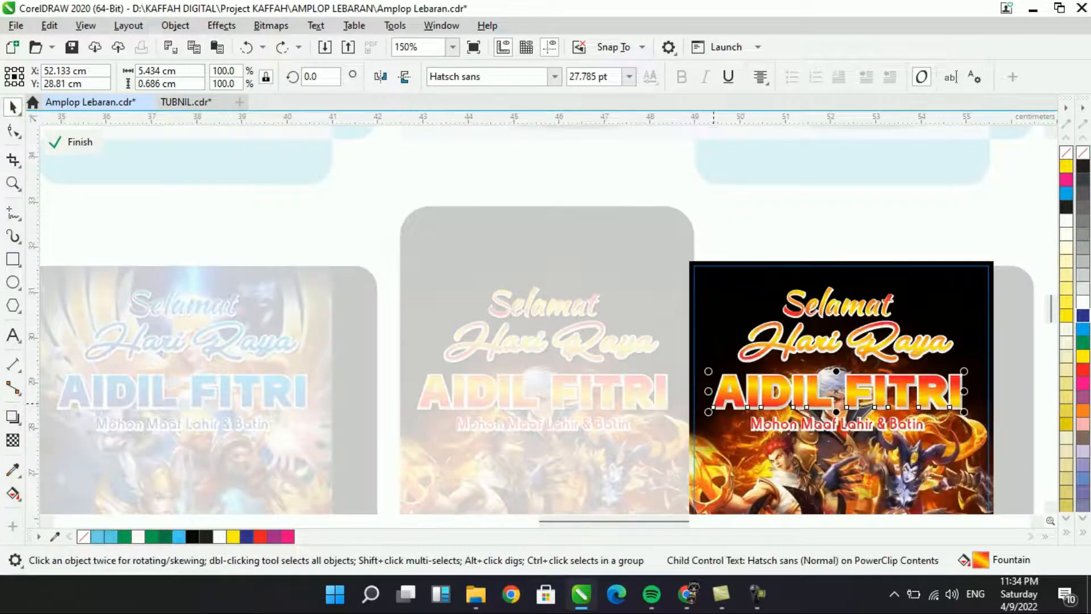
pyautogui.click(791, 425)
pyautogui.keyDown('ctrl'); pyautogui.click(524, 178); pyautogui.keyUp('ctrl')
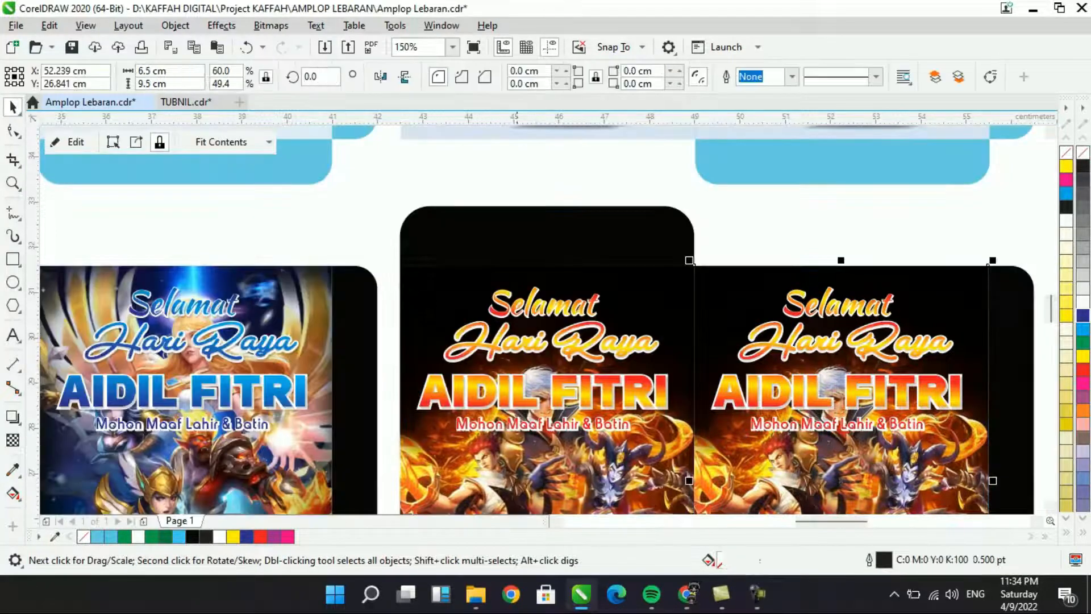
# Open the blue Mobile Legends envelope's right panel PowerClip contents and try moving the "AIDIL FITRI" lettering, undoing the move.
pyautogui.click(514, 438)
pyautogui.scroll(2, 514, 437)
pyautogui.scroll(-1, 601, 423)
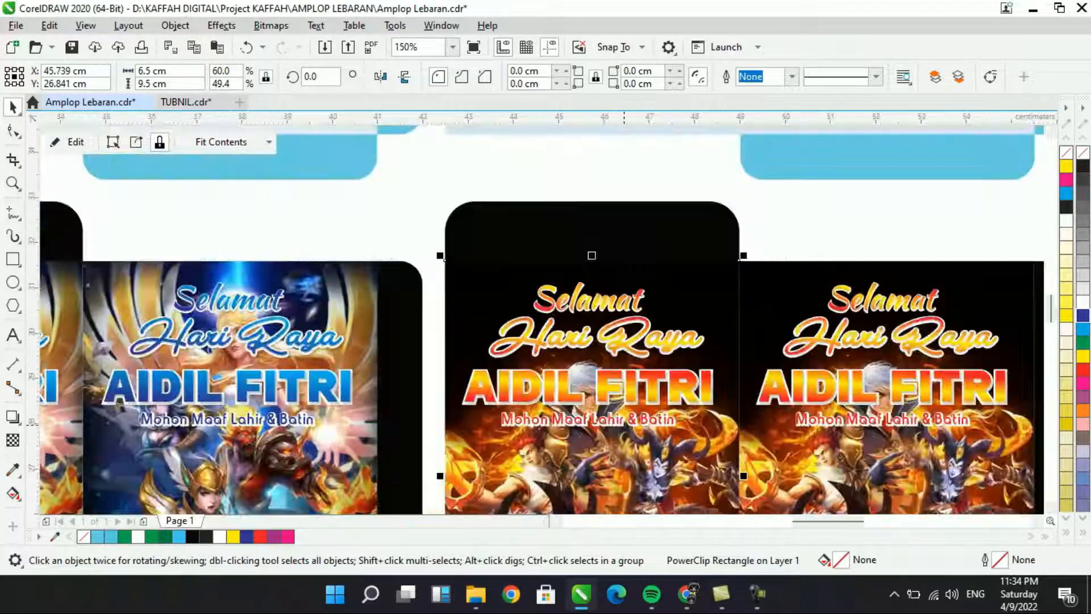
pyautogui.scroll(-1, 651, 429)
pyautogui.scroll(1, 328, 447)
pyautogui.doubleClick(494, 409)
pyautogui.moveTo(531, 361); pyautogui.dragTo(567, 375)
pyautogui.hotkey('ctrl', 'z')
# Select the "Mohon Maaf Lahir & Batin" text in the blue panel and finish editing its PowerClip contents.
pyautogui.click(537, 401)
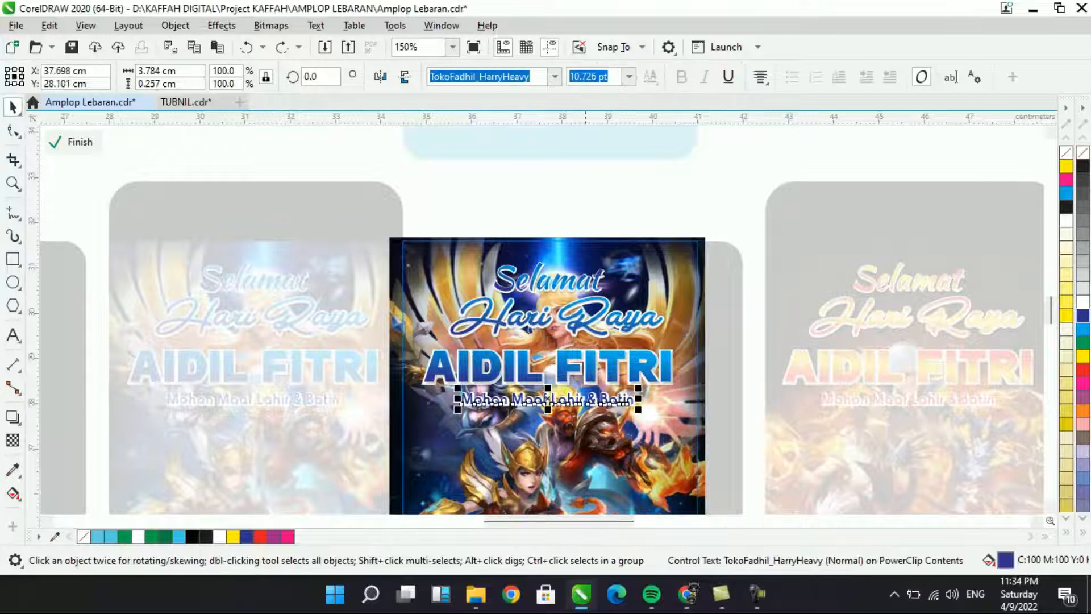
pyautogui.keyDown('ctrl'); pyautogui.click(594, 210); pyautogui.keyUp('ctrl')
pyautogui.scroll(-1, 620, 241)
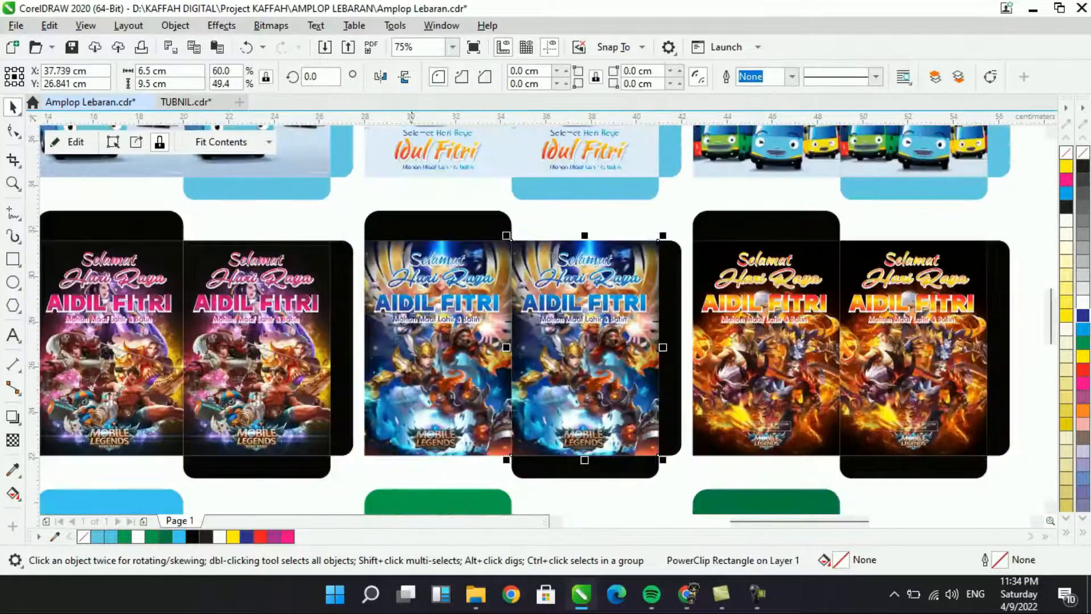
# Open the PowerClip contents of the pink Mobile Legends envelope's right panel for editing.
pyautogui.scroll(2, 421, 295)
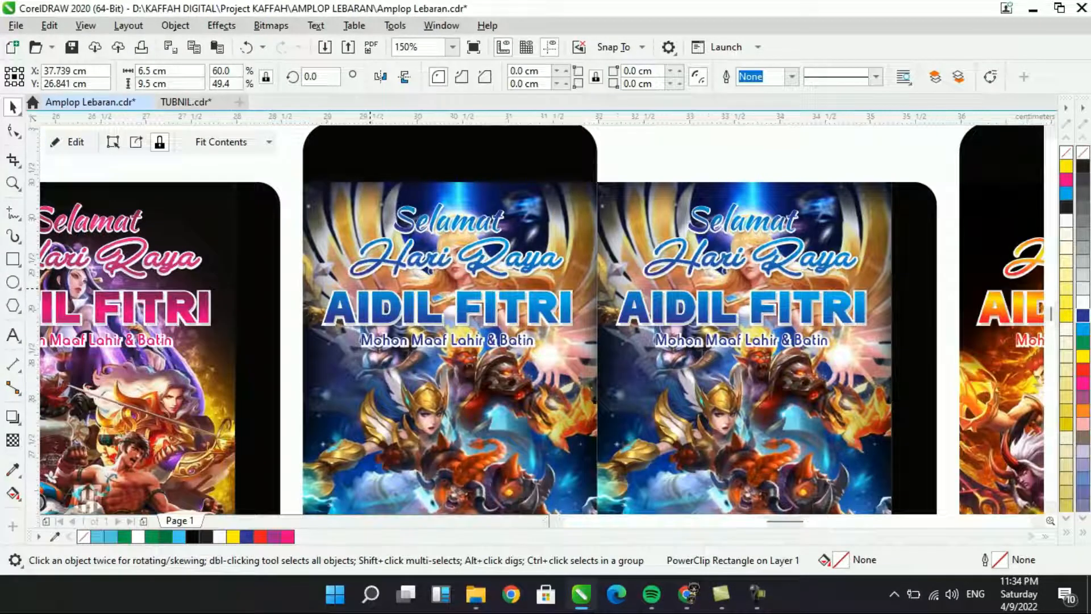
pyautogui.scroll(3, 432, 264)
pyautogui.scroll(-3, 432, 265)
pyautogui.scroll(-1, 511, 329)
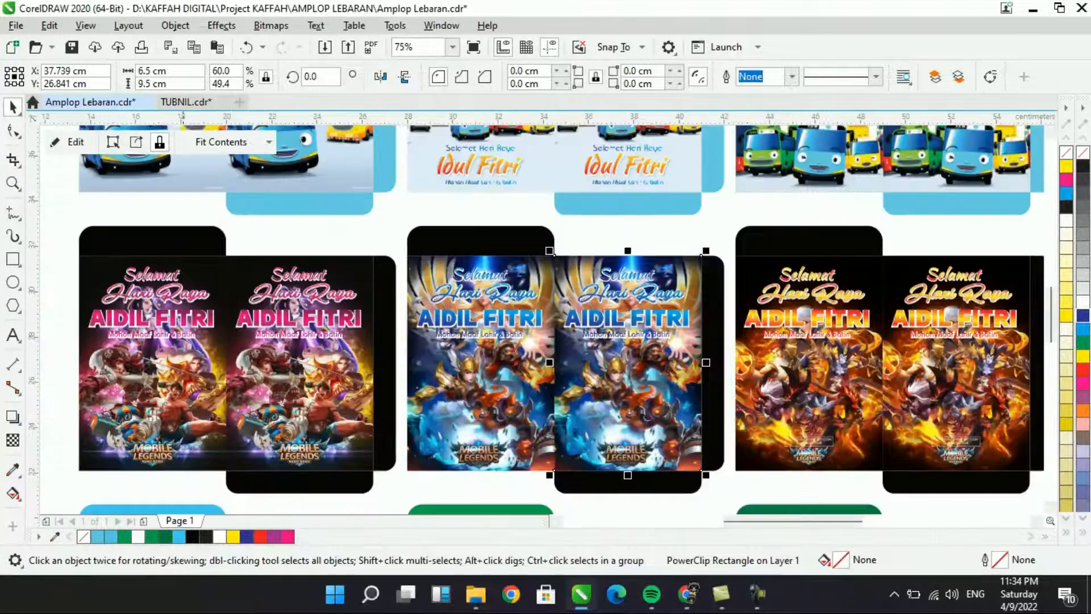
pyautogui.scroll(1, 207, 308)
pyautogui.click(328, 319)
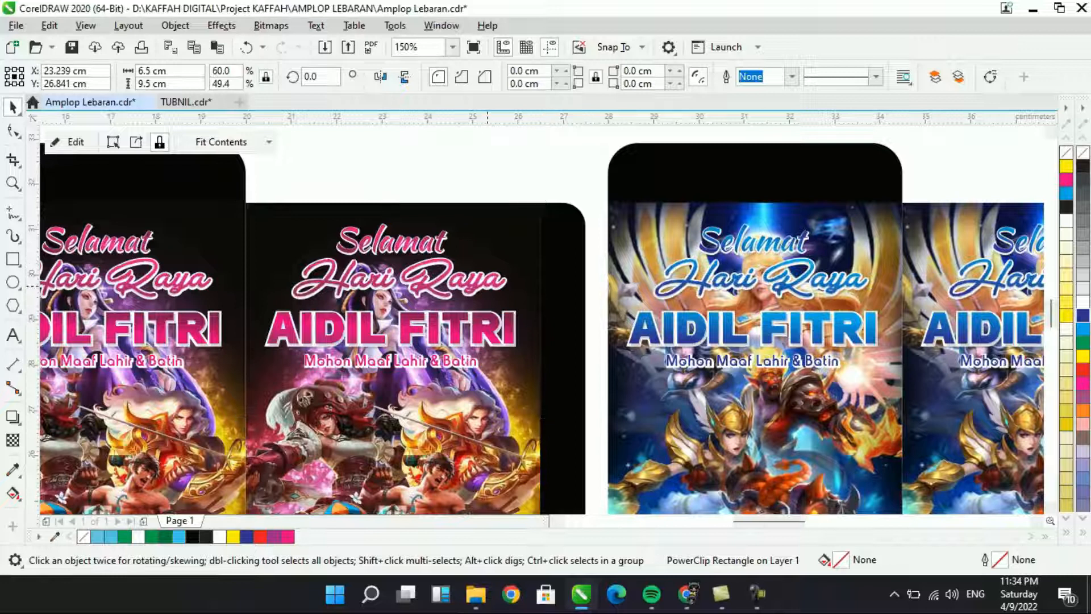
pyautogui.doubleClick(488, 286)
# Try moving the pink "Hari Raya" text out past the panel's right edge, undoing the move.
pyautogui.click(487, 286)
pyautogui.moveTo(488, 286); pyautogui.dragTo(758, 284)
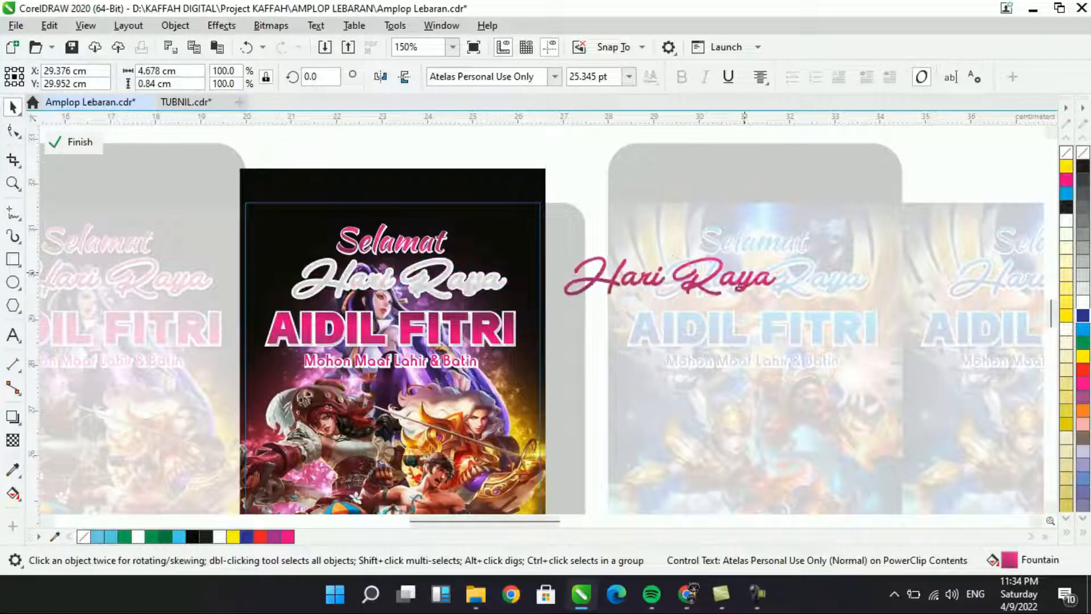
pyautogui.hotkey('ctrl', 'z')
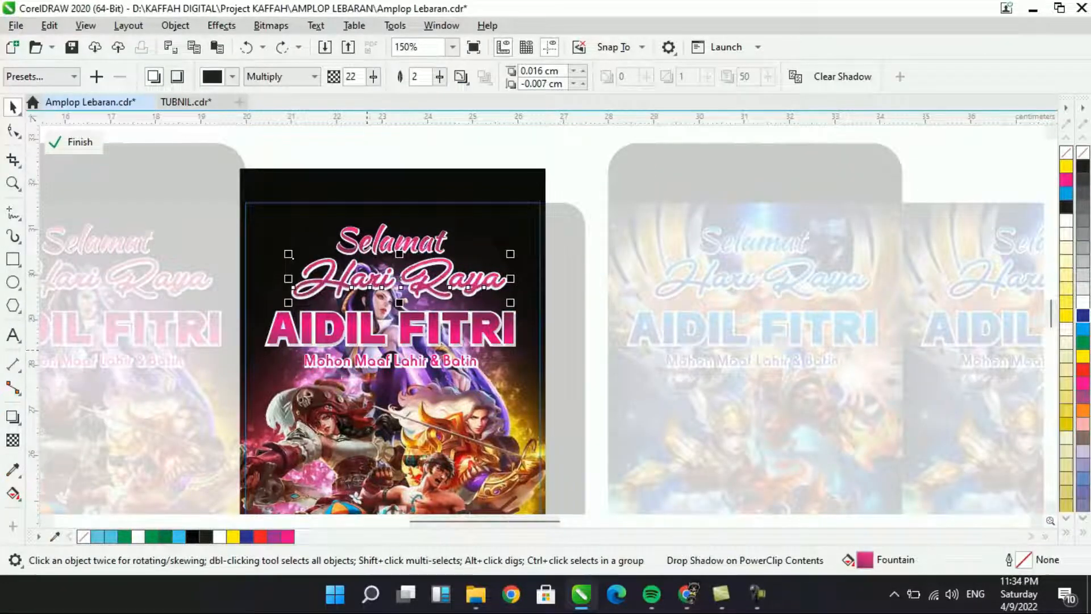
# Select the pink "Mohon Maaf Lahir & Batin" text and "AIDIL FITRI" group in turn, and finish editing the PowerClip contents.
pyautogui.scroll(1, 368, 349)
pyautogui.click(415, 373)
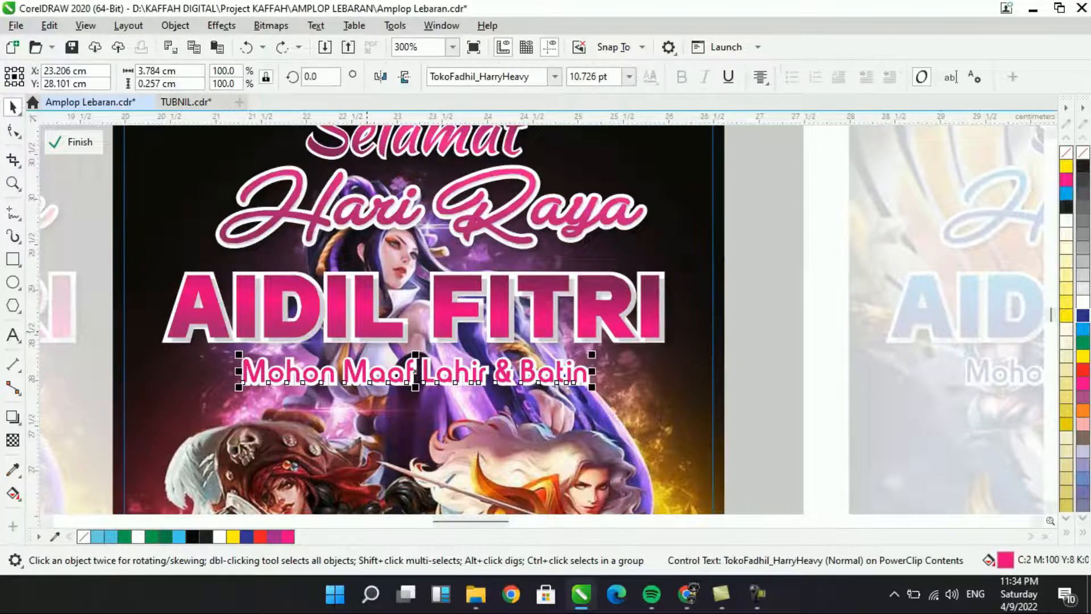
pyautogui.click(421, 340)
pyautogui.scroll(-2, 421, 340)
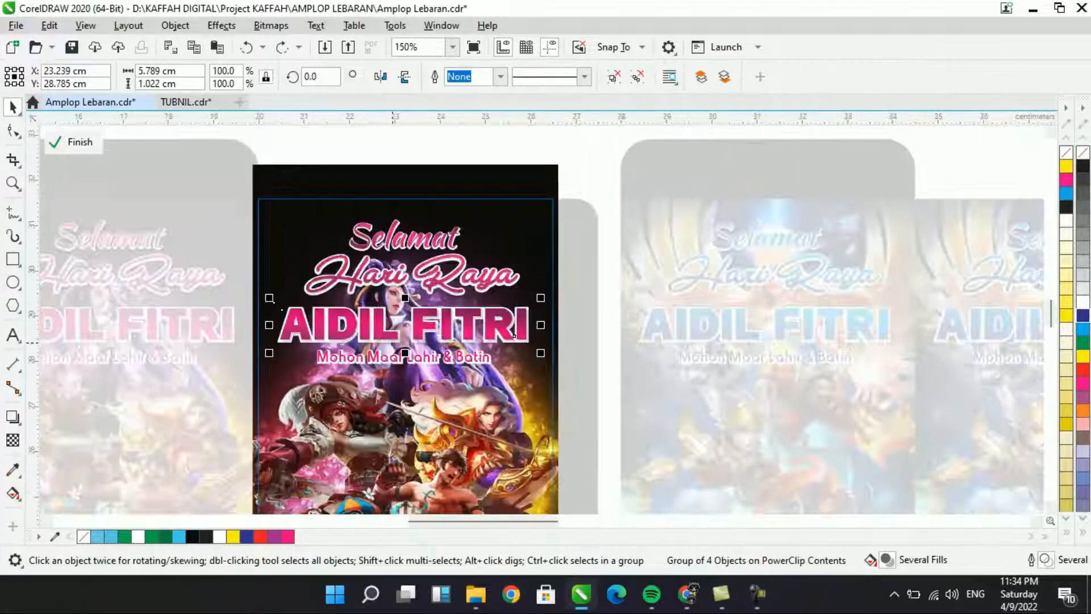
pyautogui.scroll(1, 554, 348)
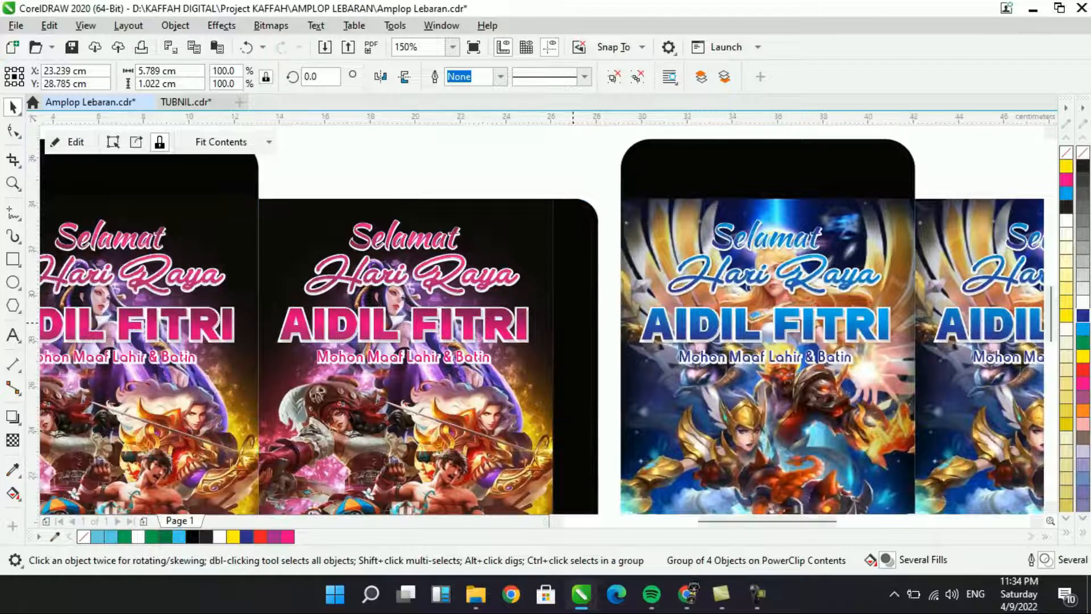
pyautogui.scroll(-3, 576, 325)
pyautogui.keyDown('ctrl'); pyautogui.click(569, 319); pyautogui.keyUp('ctrl')
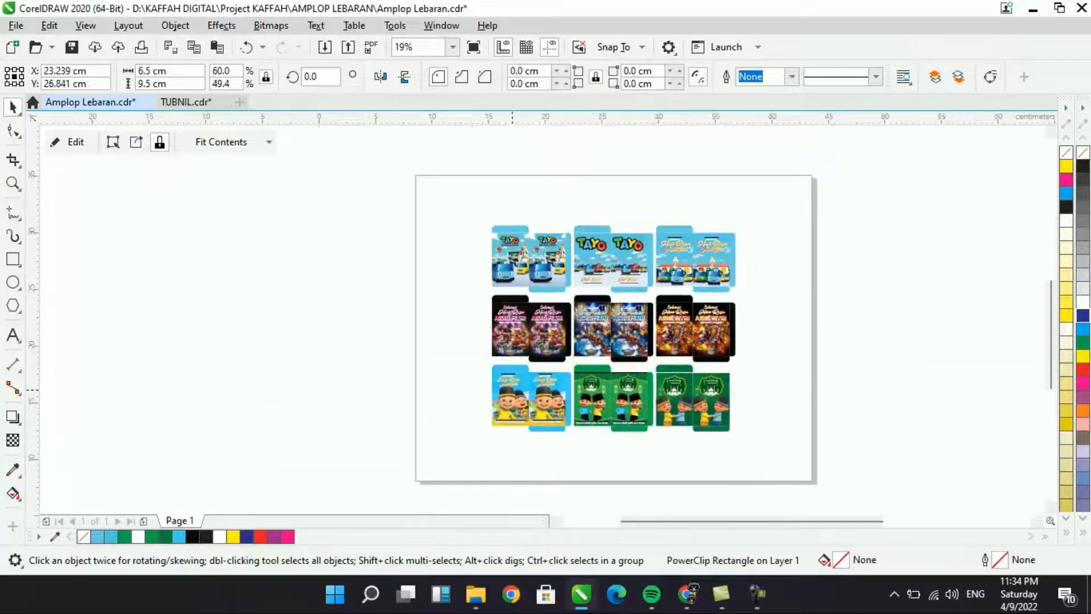
# Select the "Aidilfitri" and "Hari Raya" texts in turn on the light-blue cartoon-boys envelope's left panel.
pyautogui.scroll(3, 512, 390)
pyautogui.click(611, 363)
pyautogui.click(471, 356)
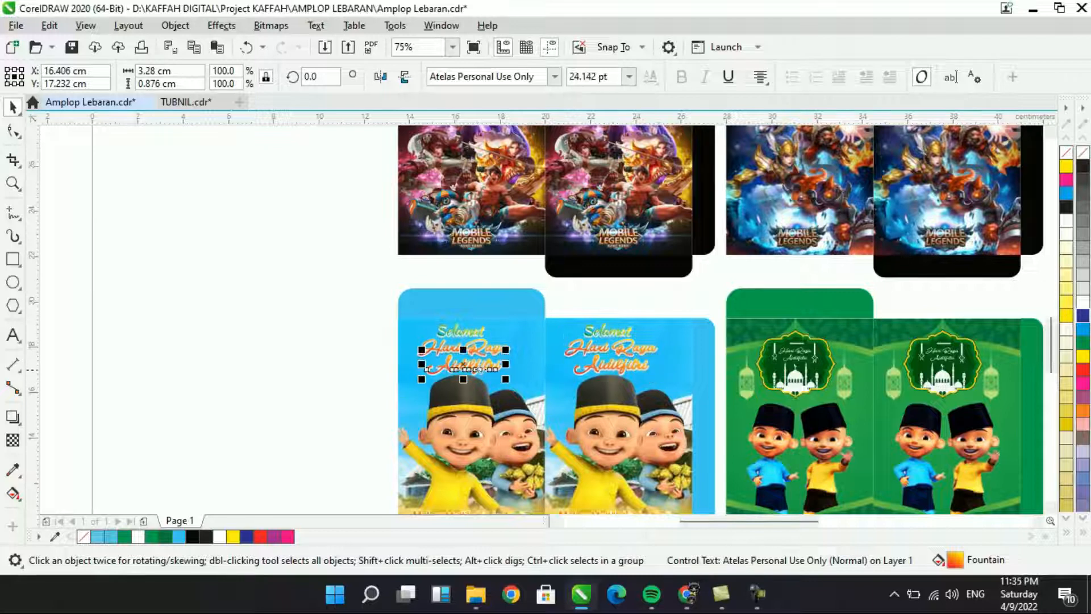
pyautogui.scroll(-2, 490, 324)
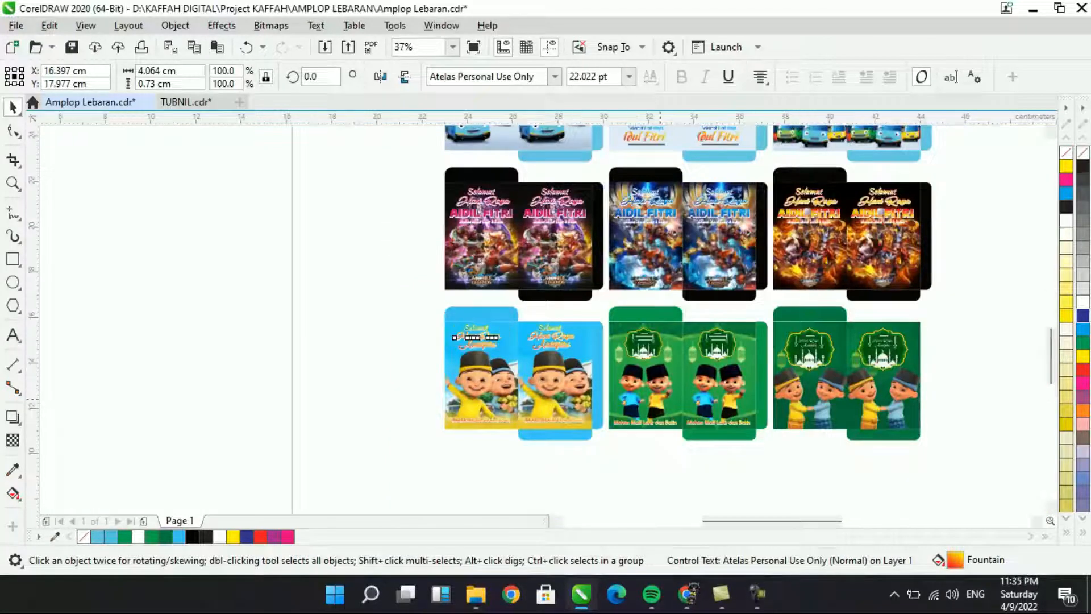
# Try moving the "Mohon Maff Lahir dan Batin" text on the light-blue envelope's right panel, undoing the move.
pyautogui.scroll(2, 601, 414)
pyautogui.scroll(1, 409, 439)
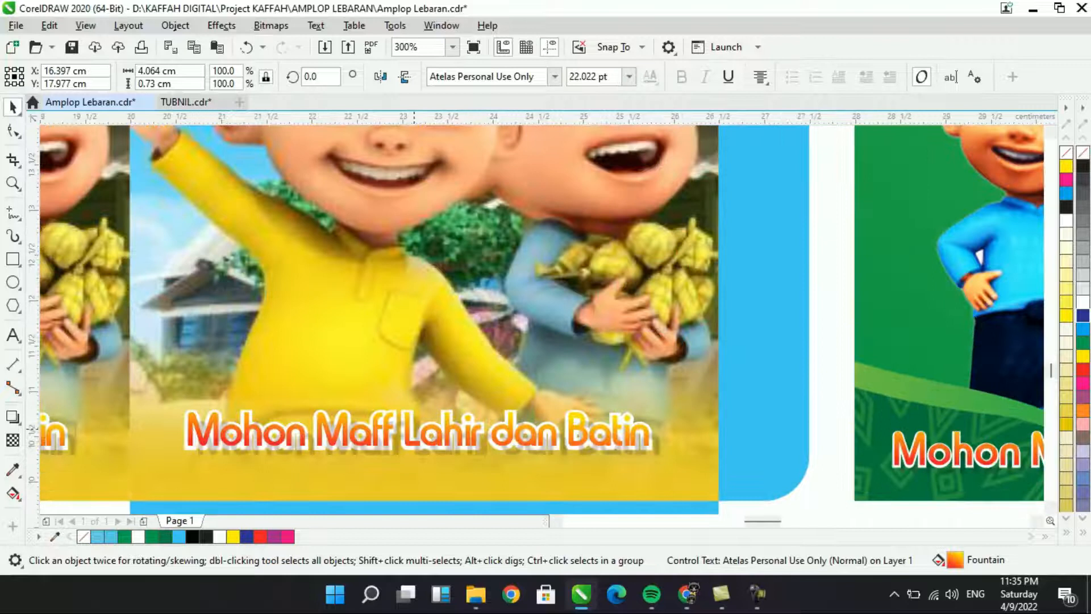
pyautogui.scroll(1, 381, 447)
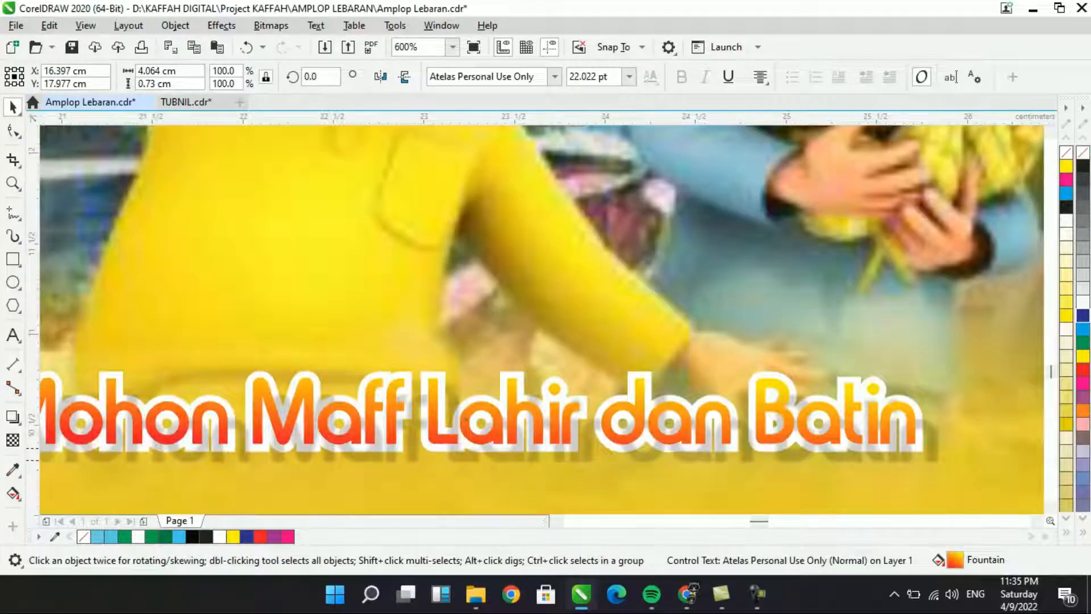
pyautogui.click(467, 462)
pyautogui.moveTo(466, 462); pyautogui.dragTo(510, 476)
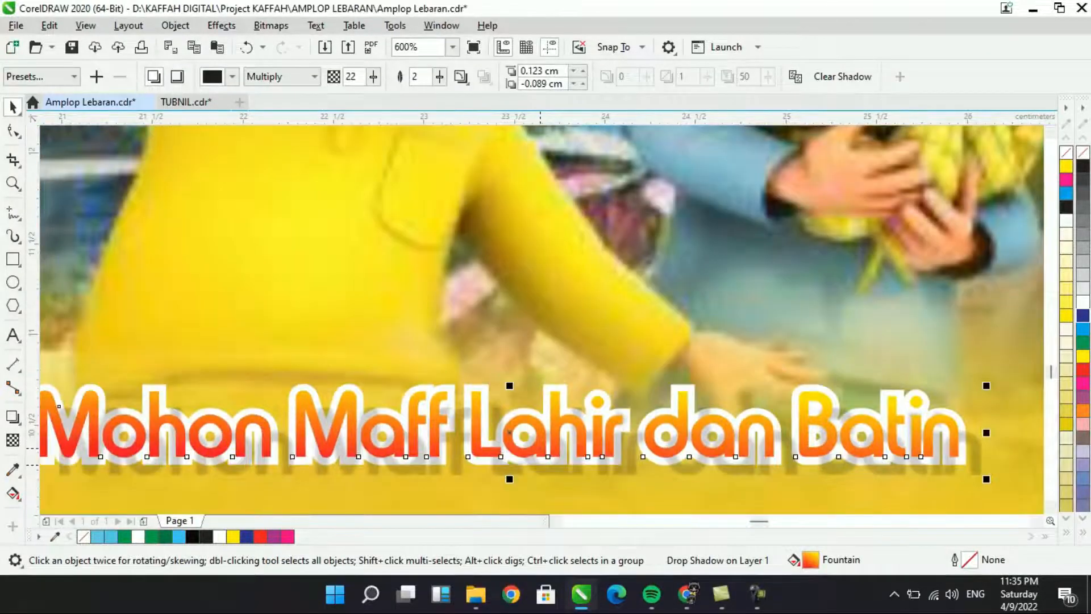
pyautogui.hotkey('ctrl', 'z')
# Apply a "Flat Bottom" drop shadow preset to the "Mohon Maff Lahir dan Batin" text on the light-blue envelope's right panel.
pyautogui.click(13, 417)
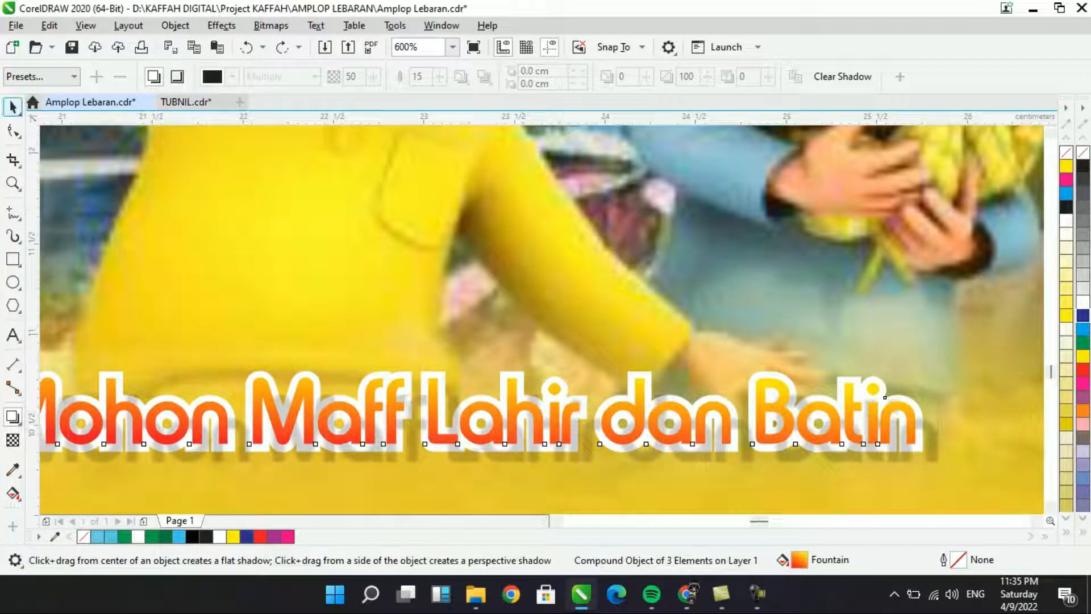
pyautogui.click(40, 76)
pyautogui.click(23, 108)
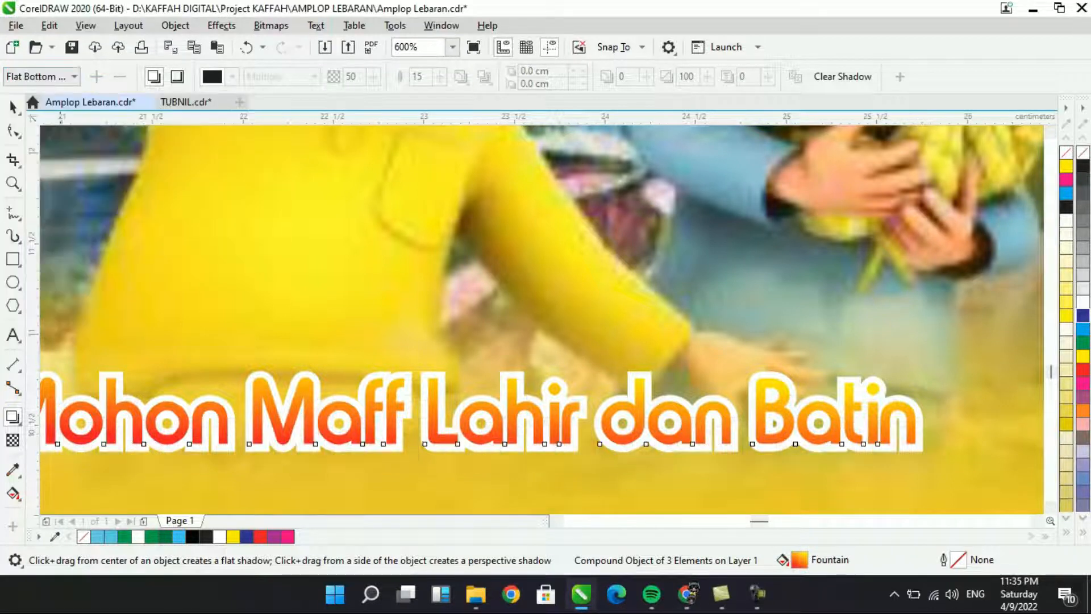
pyautogui.scroll(-2, 216, 187)
pyautogui.scroll(2, 246, 243)
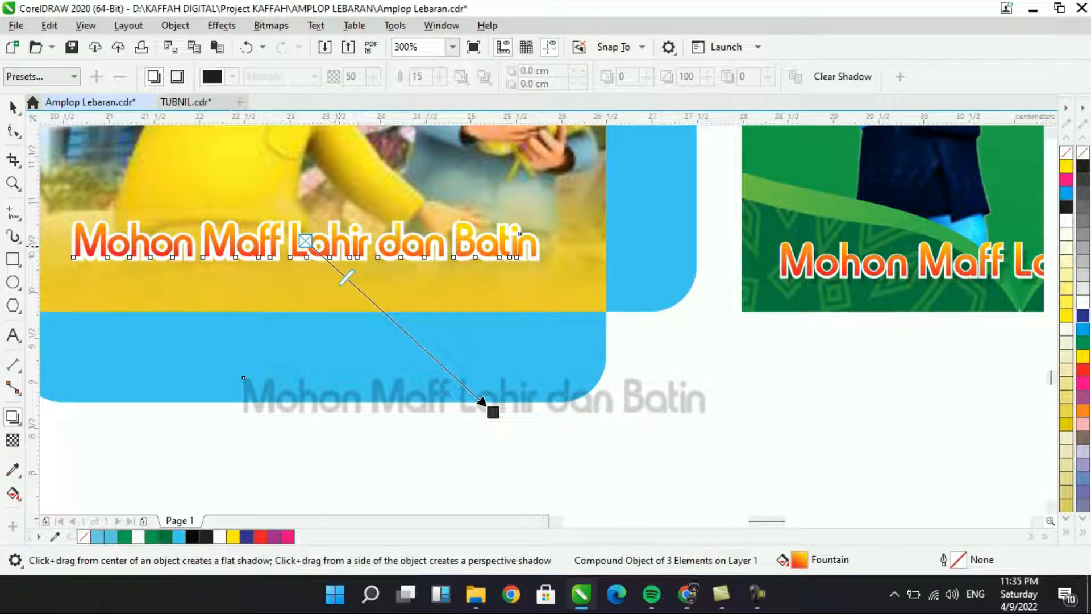
pyautogui.scroll(2, 504, 418)
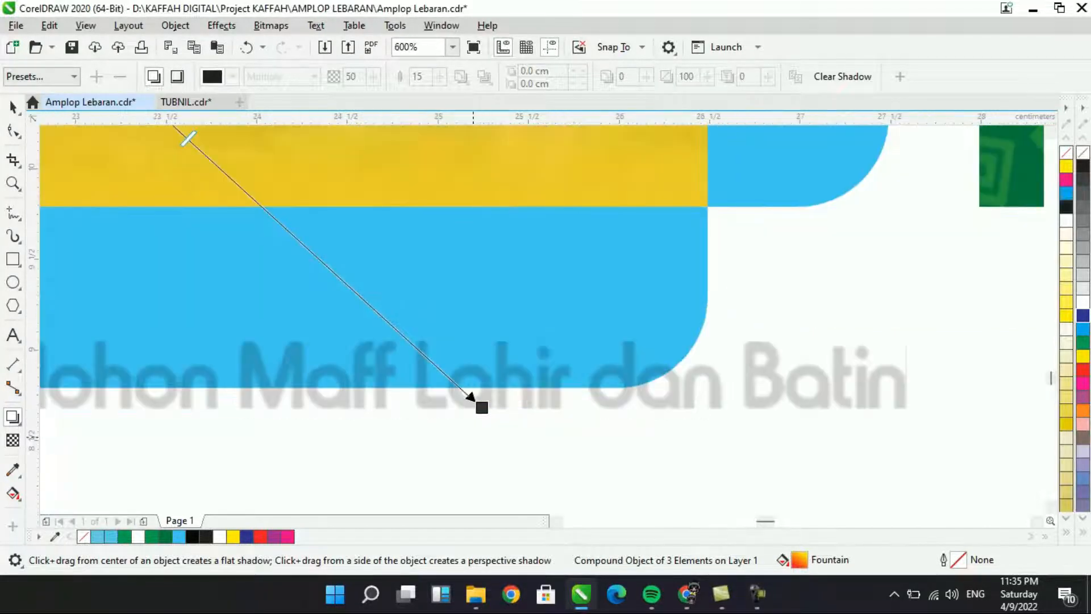
# Clear the drop shadow from the "Mohon Maff Lahir dan Batin" text on the light-blue envelope's right panel.
pyautogui.scroll(-2, 475, 354)
pyautogui.press('space')
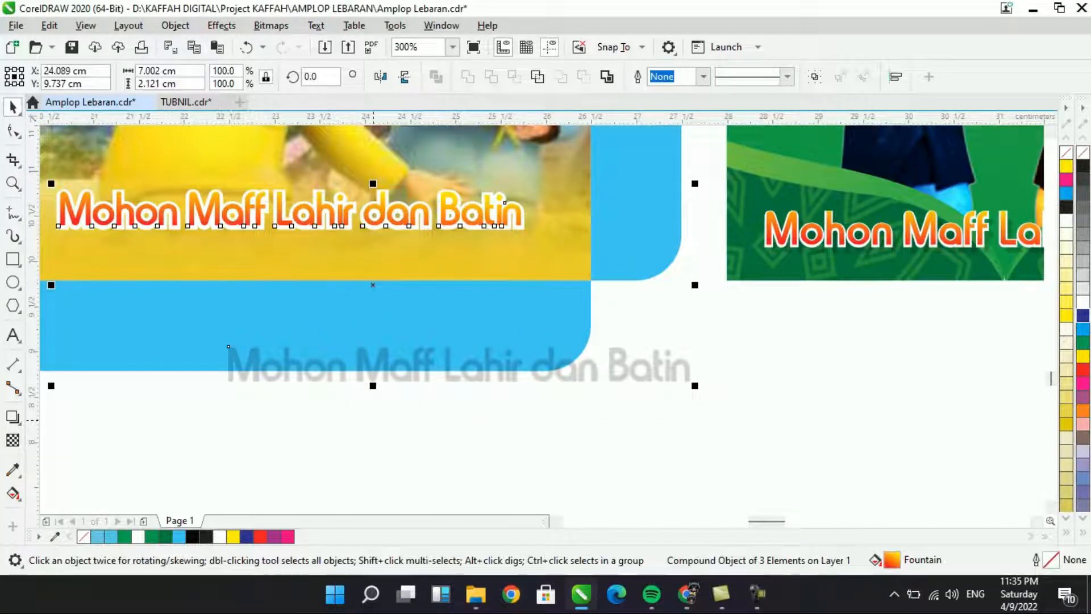
pyautogui.click(418, 373)
pyautogui.press('space')
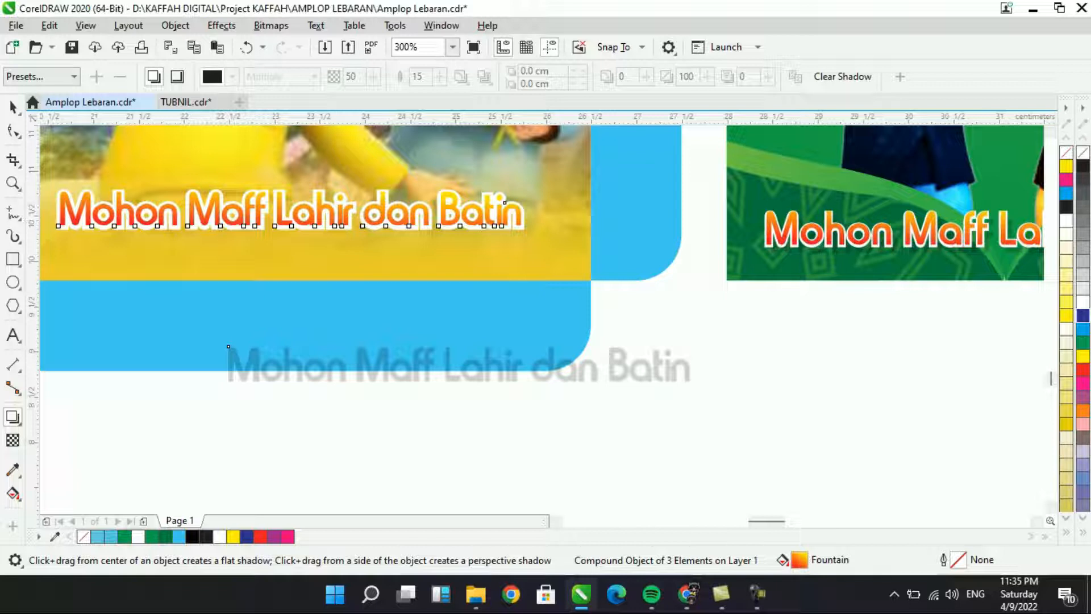
pyautogui.click(842, 76)
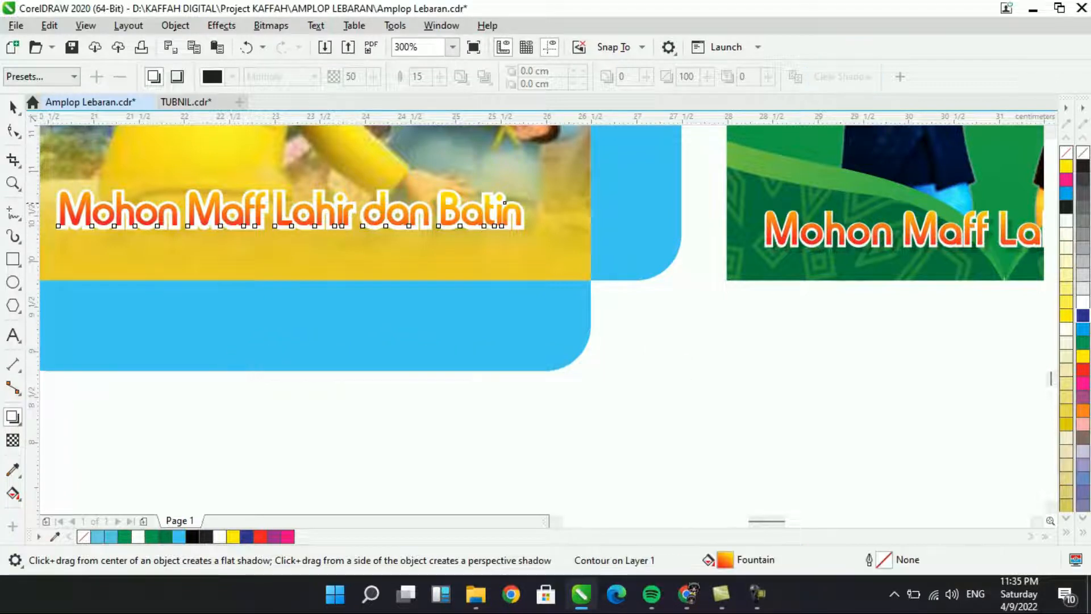
# Try to apply a "Flat Bottom" drop shadow preset to the contour of the light-blue envelope's right-panel greeting text.
pyautogui.scroll(4, 220, 205)
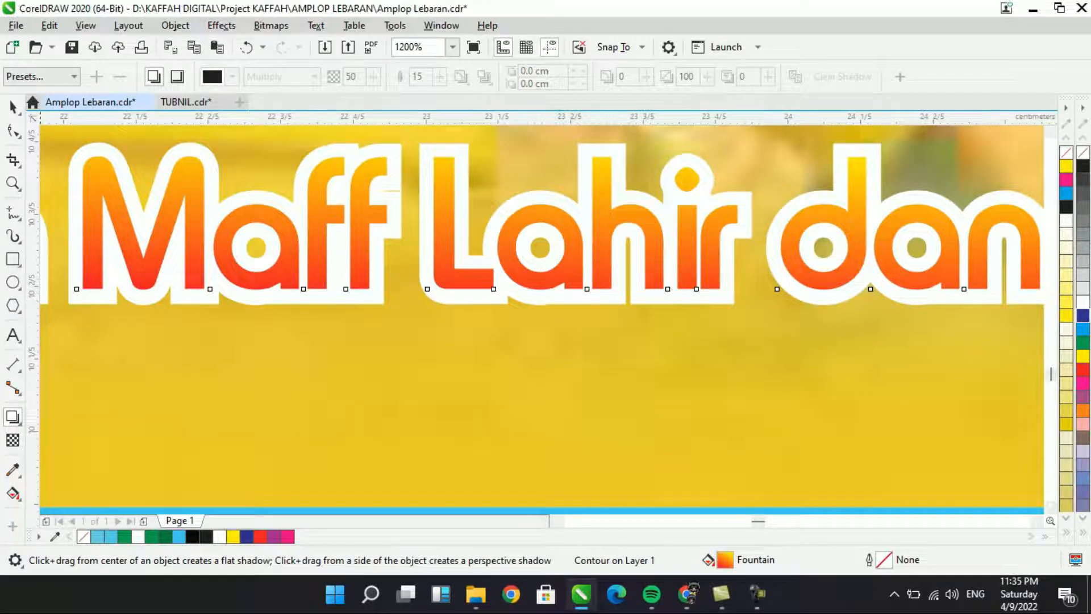
pyautogui.click(41, 76)
pyautogui.click(46, 109)
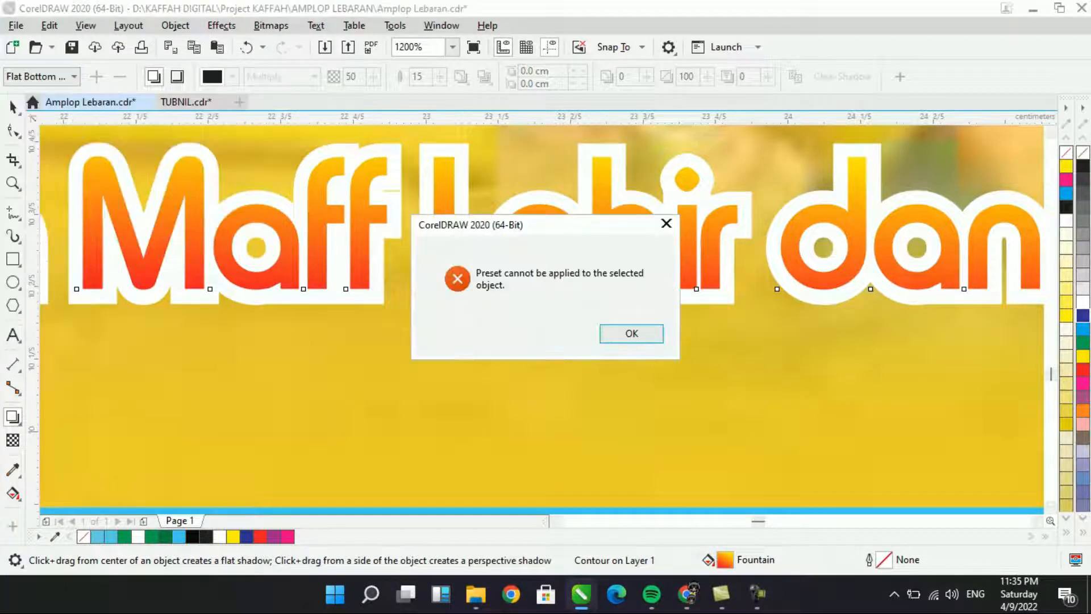
pyautogui.click(610, 333)
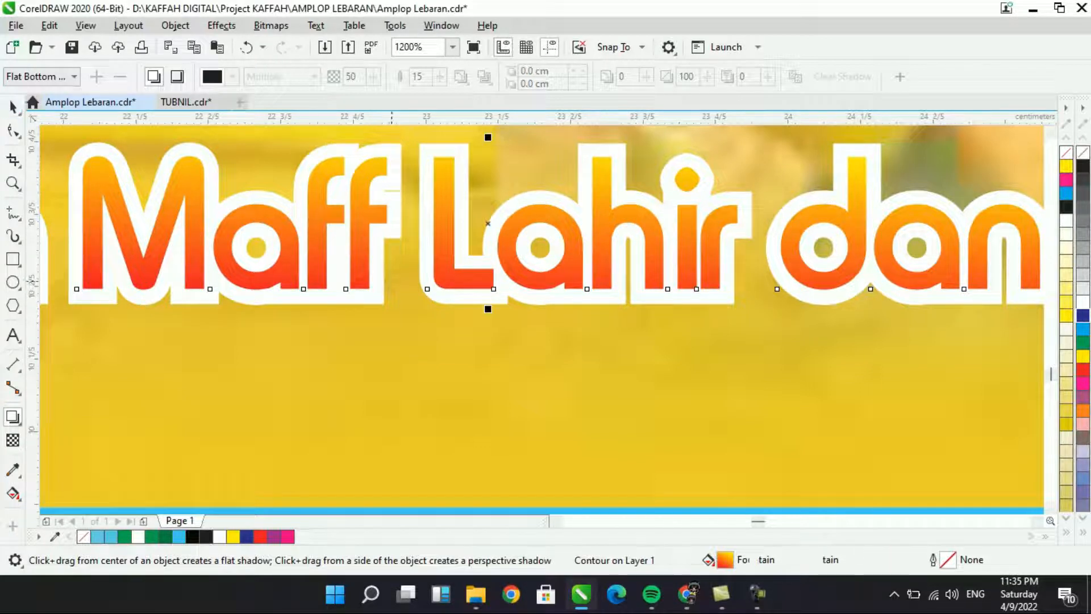
# Break the greeting text's contour apart and select the separated white outline curve.
pyautogui.click(12, 106)
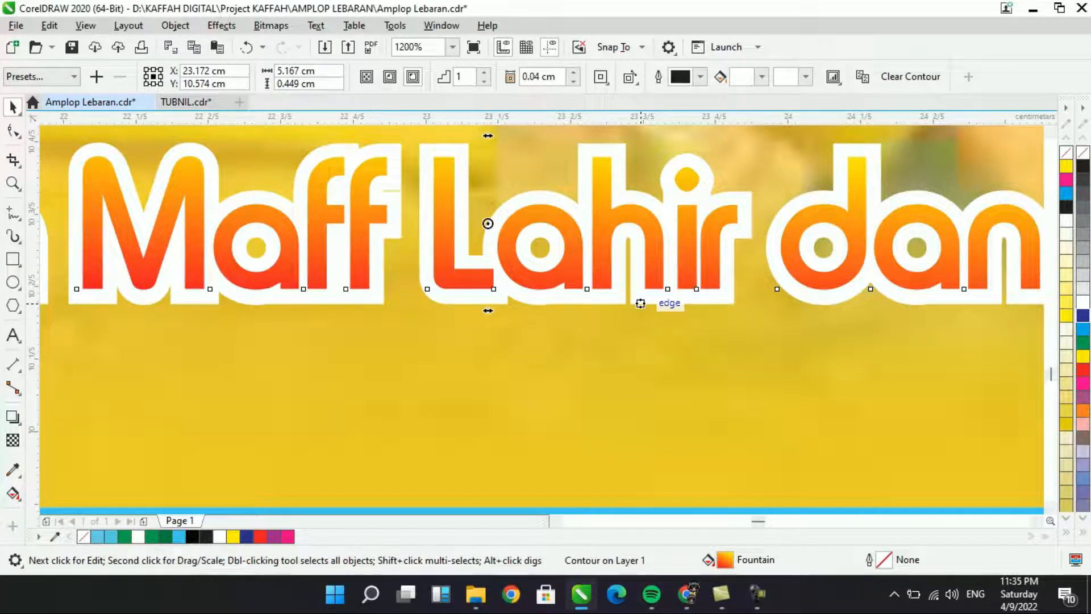
pyautogui.hotkey('ctrl', 'k')
pyautogui.click(641, 336)
pyautogui.click(640, 300)
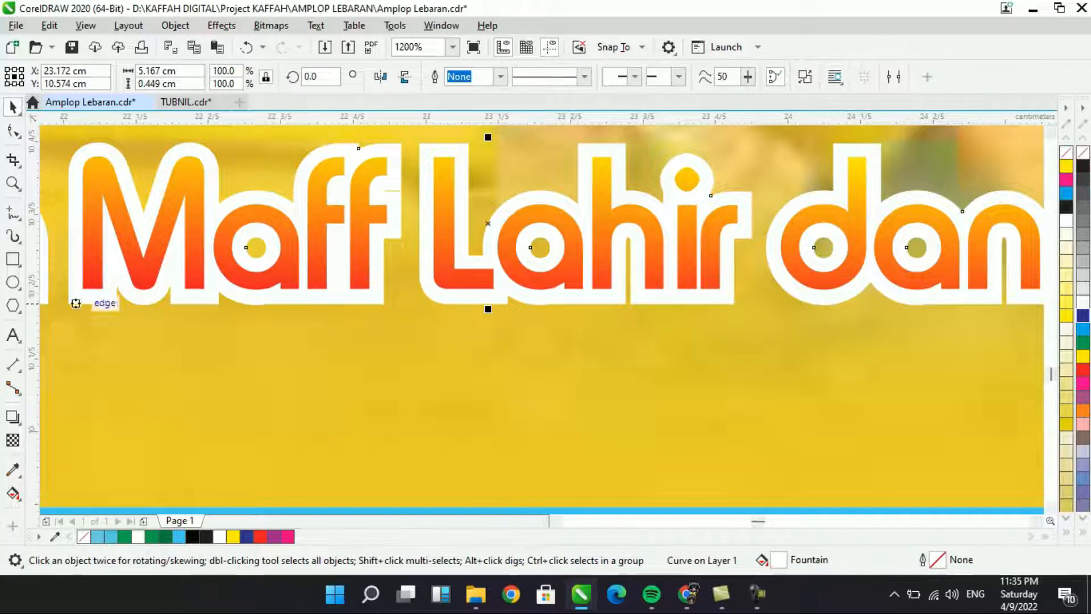
# Apply a "Flat Bottom" drop shadow preset to the white outline and shorten its offset to about 0.055 cm by -0.05 cm.
pyautogui.click(13, 417)
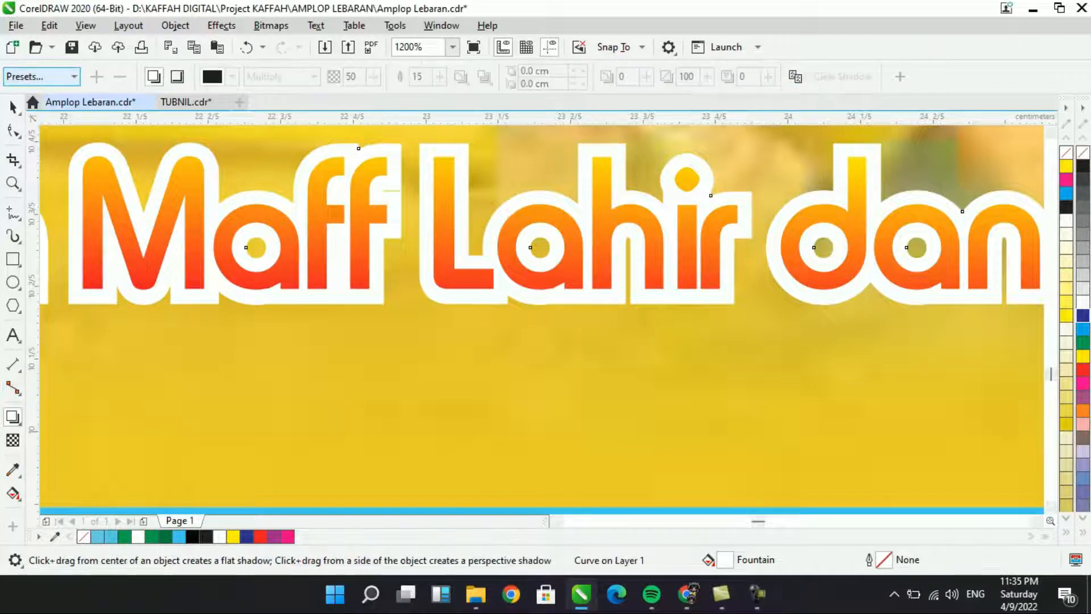
pyautogui.click(42, 76)
pyautogui.click(44, 109)
pyautogui.scroll(-4, 357, 267)
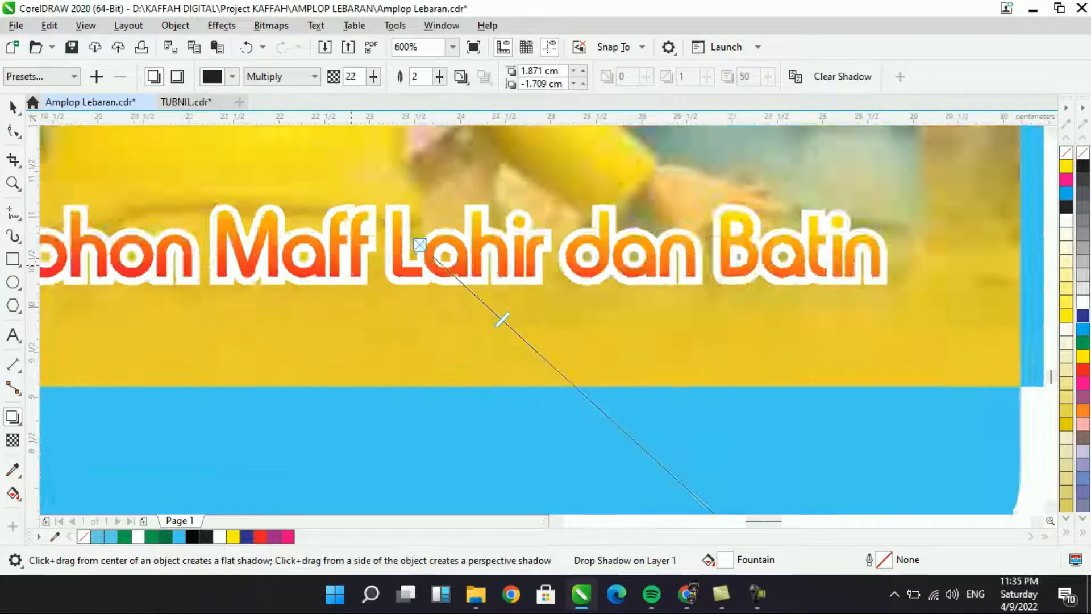
pyautogui.moveTo(566, 420); pyautogui.dragTo(408, 276)
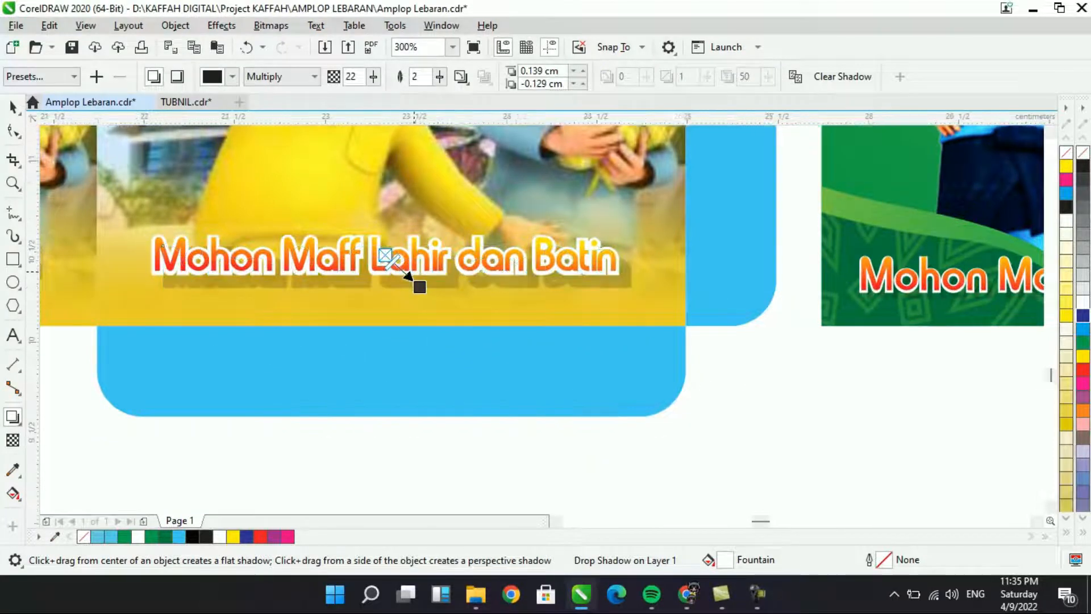
pyautogui.scroll(2, 420, 271)
pyautogui.moveTo(418, 292); pyautogui.dragTo(411, 287)
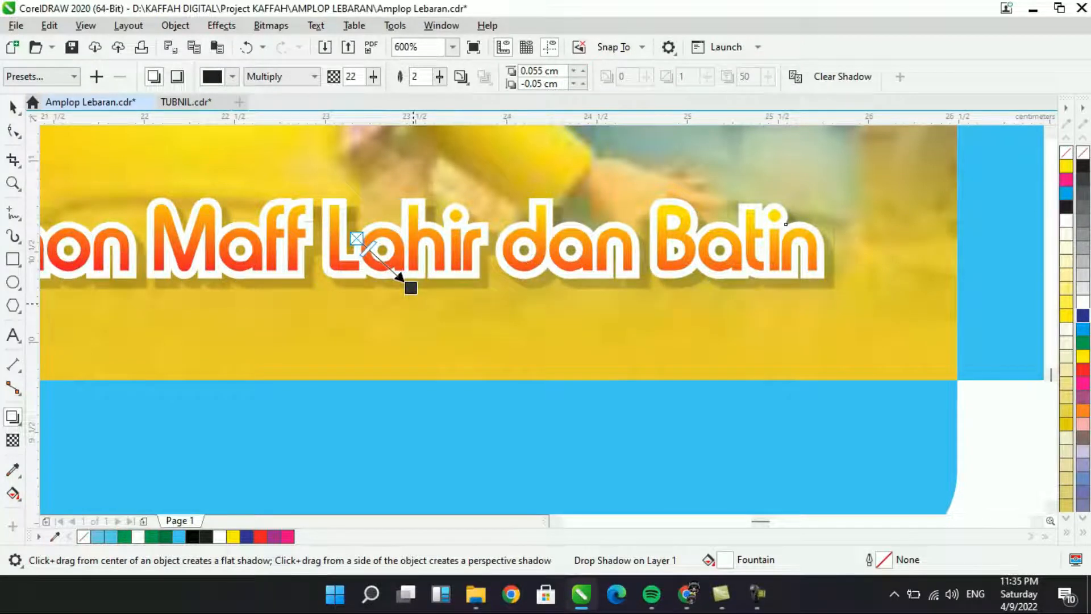
pyautogui.scroll(-1, 414, 304)
pyautogui.scroll(1, 372, 242)
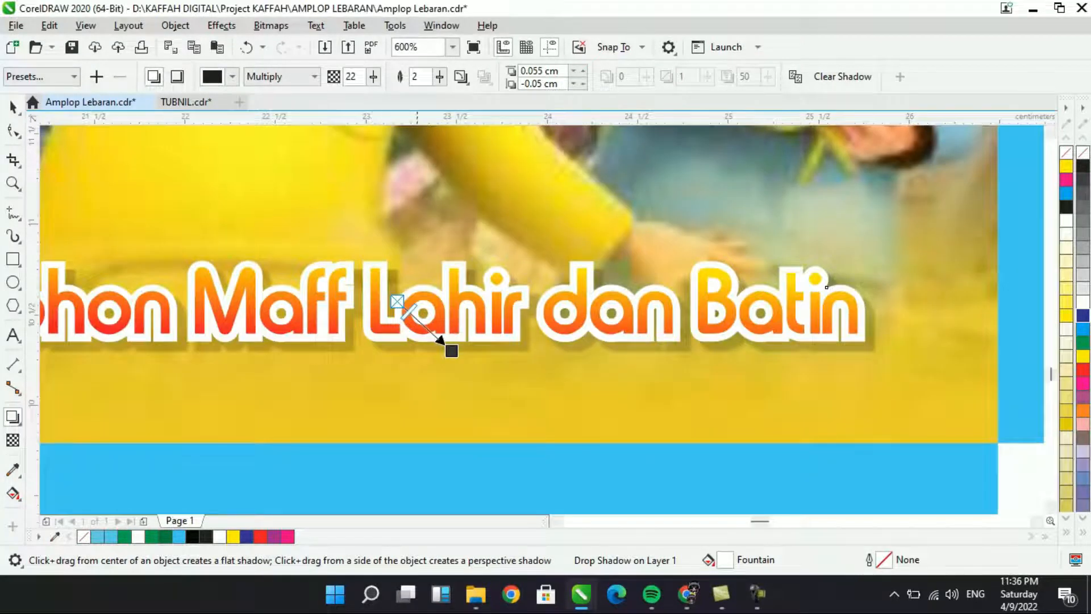
# Set the outline's drop shadow opacity to 23 and its feathering to 14, and deselect it.
pyautogui.click(373, 76)
pyautogui.moveTo(371, 97); pyautogui.dragTo(368, 95)
pyautogui.click(374, 76)
pyautogui.click(439, 76)
pyautogui.moveTo(440, 96); pyautogui.dragTo(450, 97)
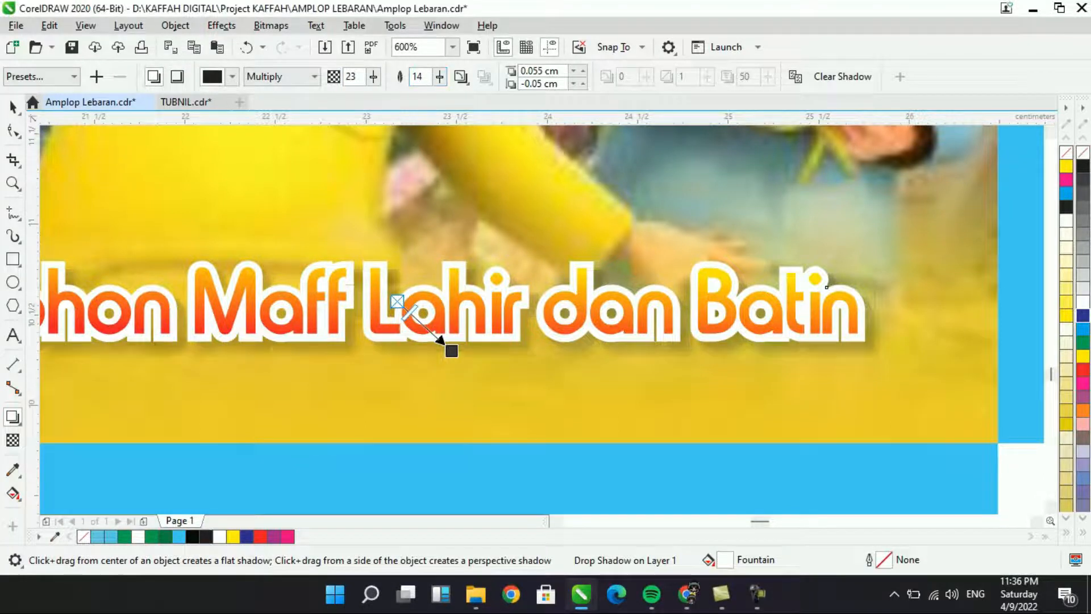
pyautogui.press('space')
pyautogui.scroll(-4, 827, 287)
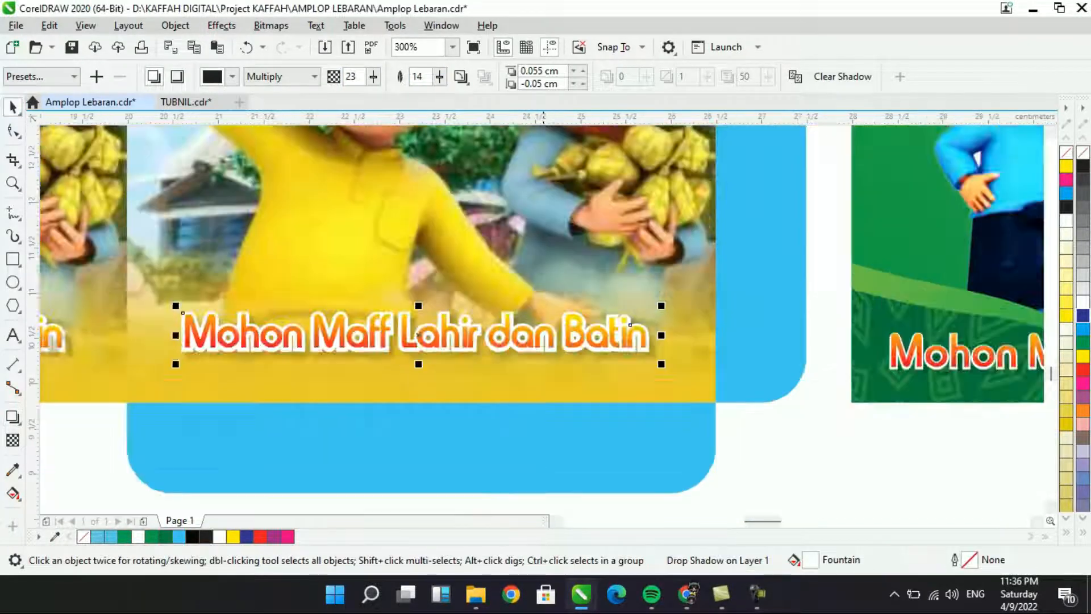
pyautogui.press('Escape')
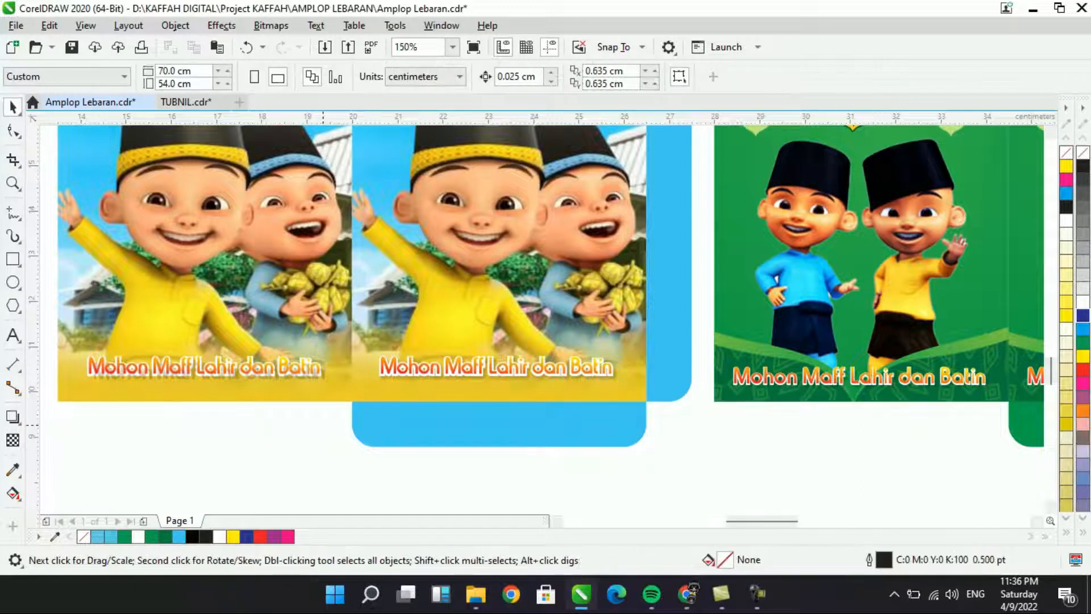
# Group the right-panel greeting text with its shadowed outline, and delete the light-blue envelope's left-panel "Mohon Maff Lahir dan Batin" text.
pyautogui.moveTo(339, 423); pyautogui.dragTo(637, 330)
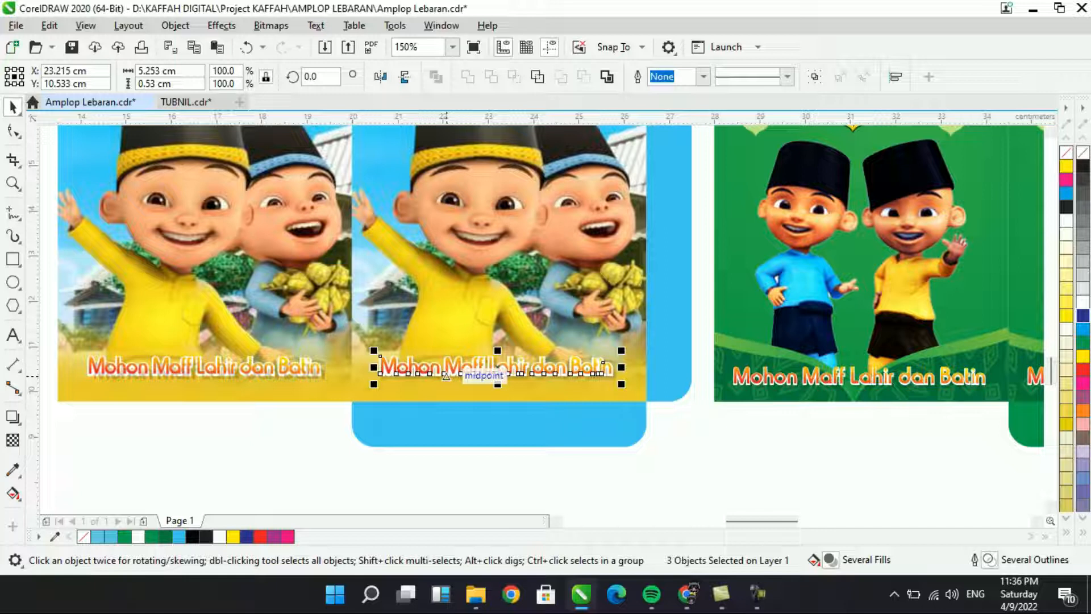
pyautogui.hotkey('ctrl', 'g')
pyautogui.click(253, 368)
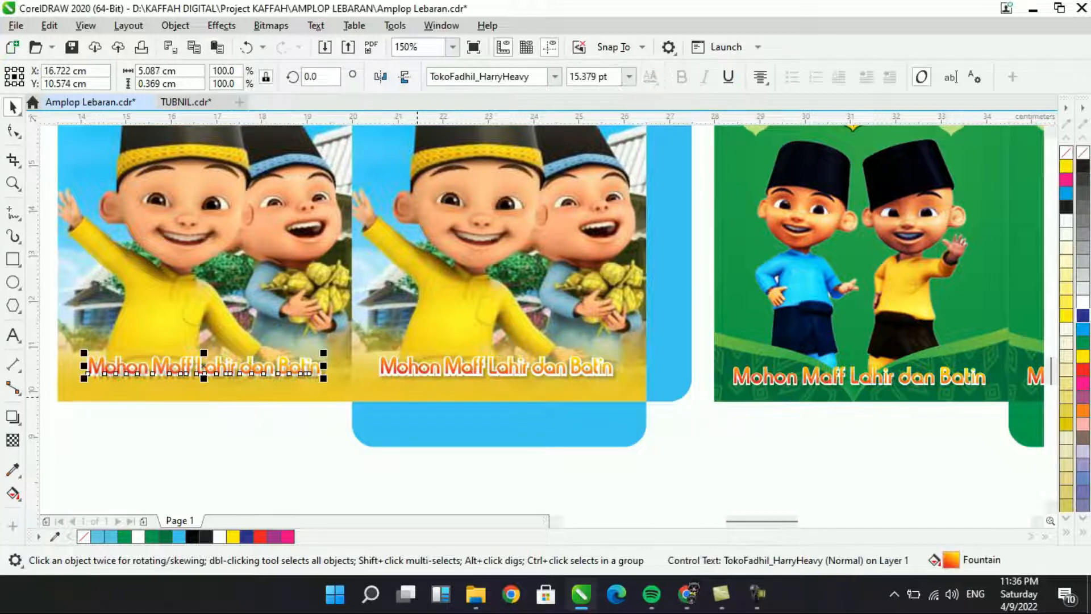
pyautogui.press('Delete')
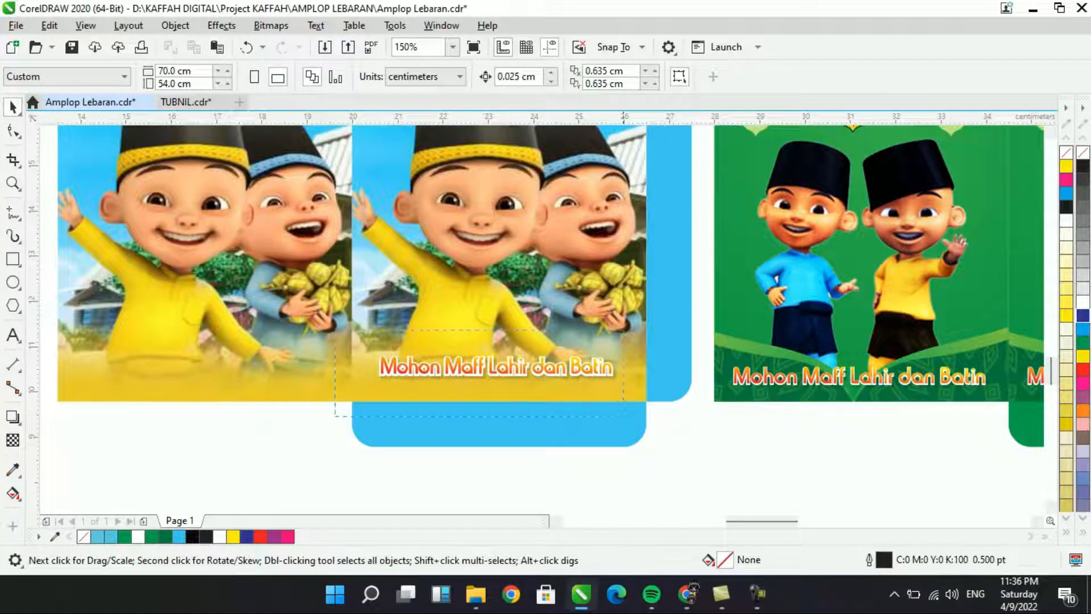
# Copy the grouped, shadowed greeting text onto the light-blue envelope's left panel and centre it horizontally on that panel.
pyautogui.moveTo(623, 330); pyautogui.dragTo(625, 329)
pyautogui.moveTo(563, 374); pyautogui.dragTo(272, 374)
pyautogui.keyDown('shift'); pyautogui.click(283, 389); pyautogui.keyUp('shift')
pyautogui.press('c')
pyautogui.press('Escape')
pyautogui.scroll(-1, 390, 391)
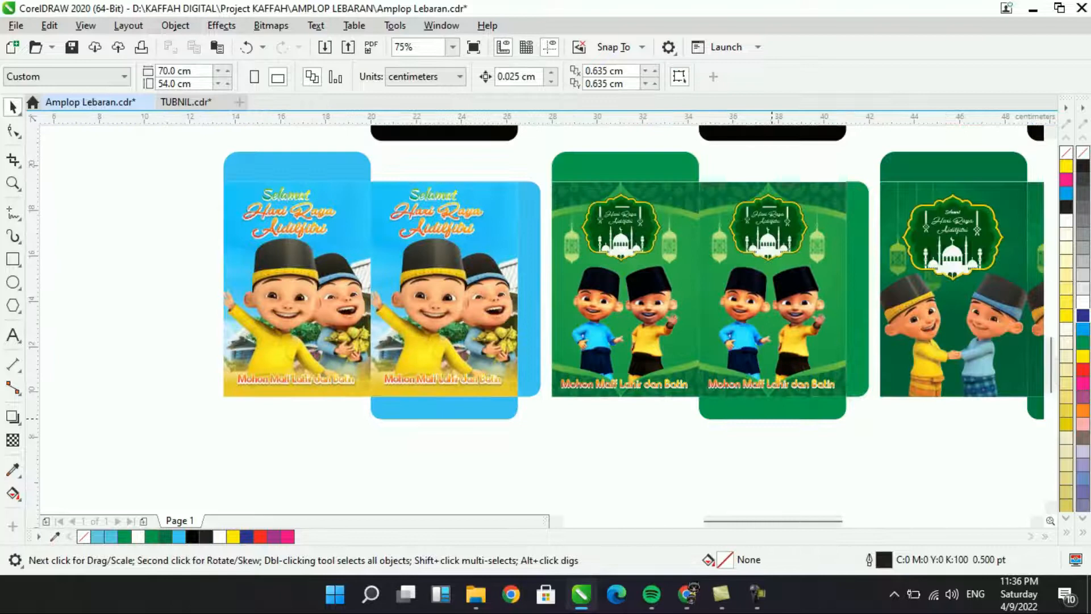
# Select the PowerClip frame and the whole artwork group in turn on the green two-boys envelope's right panel.
pyautogui.scroll(2, 772, 419)
pyautogui.scroll(2, 624, 353)
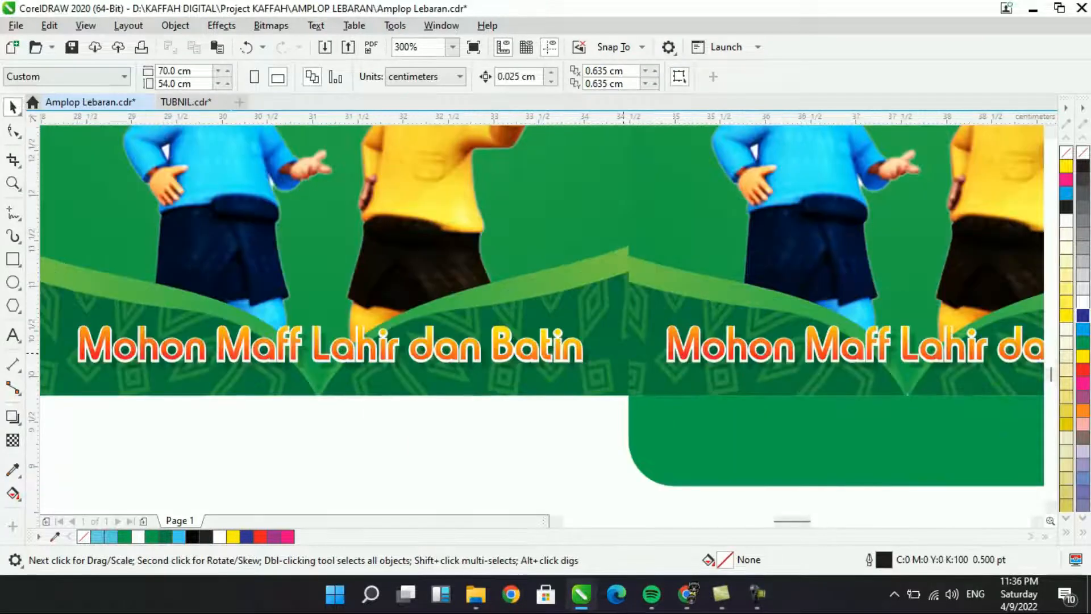
pyautogui.scroll(-4, 623, 354)
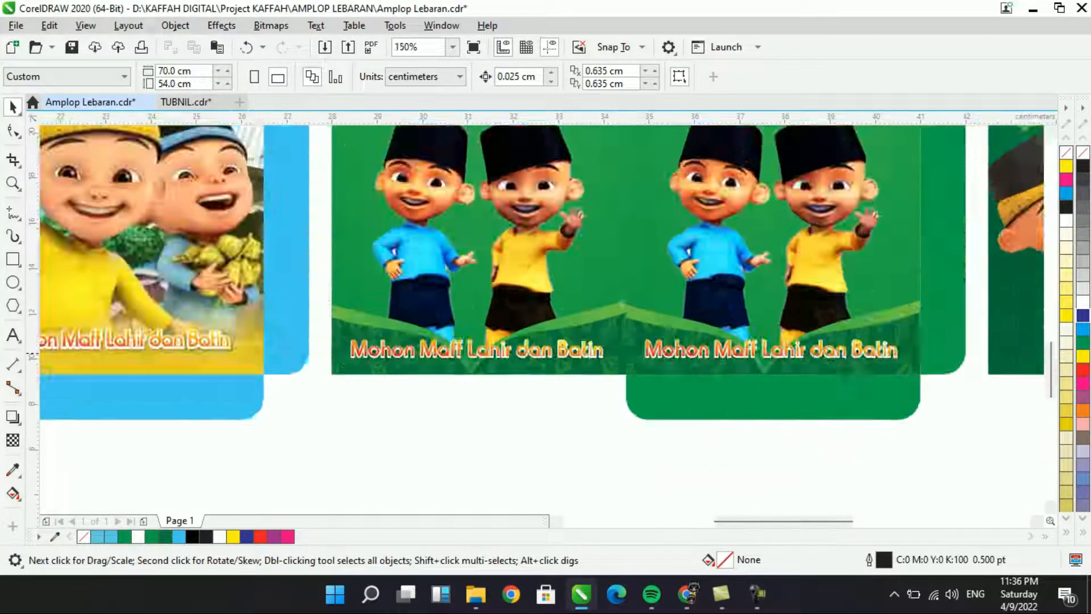
pyautogui.scroll(1, 704, 189)
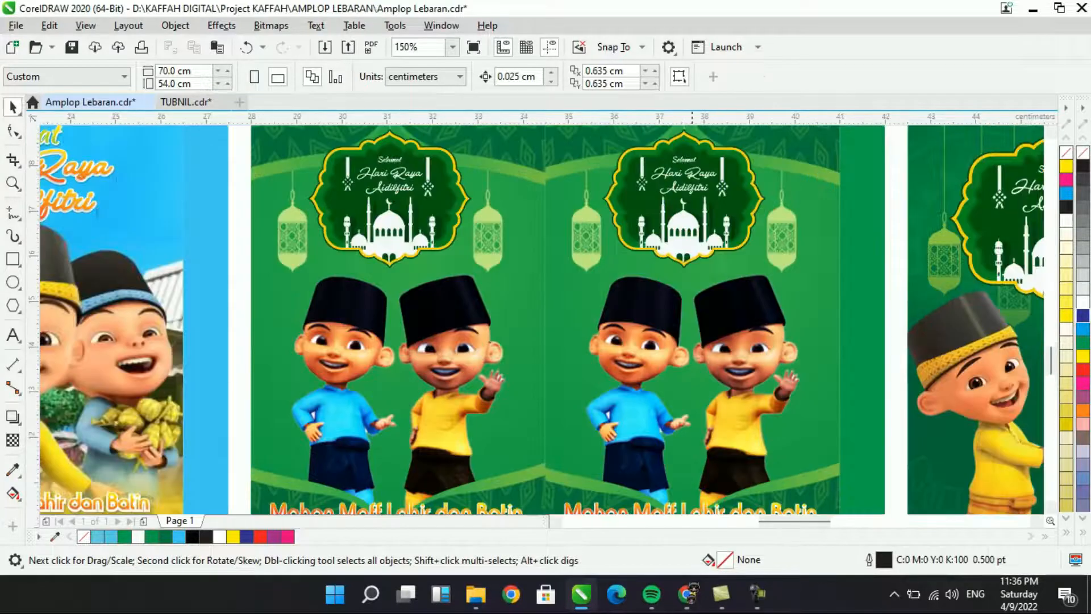
pyautogui.click(691, 189)
pyautogui.keyDown('ctrl'); pyautogui.click(692, 189); pyautogui.keyUp('ctrl')
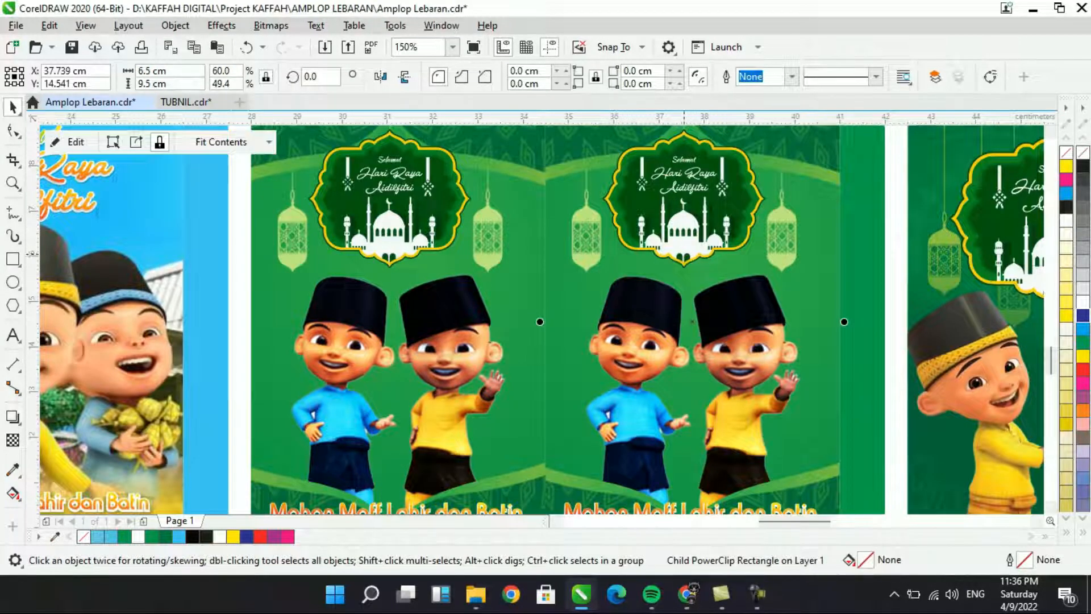
pyautogui.scroll(-2, 682, 255)
pyautogui.click(691, 166)
pyautogui.click(657, 207)
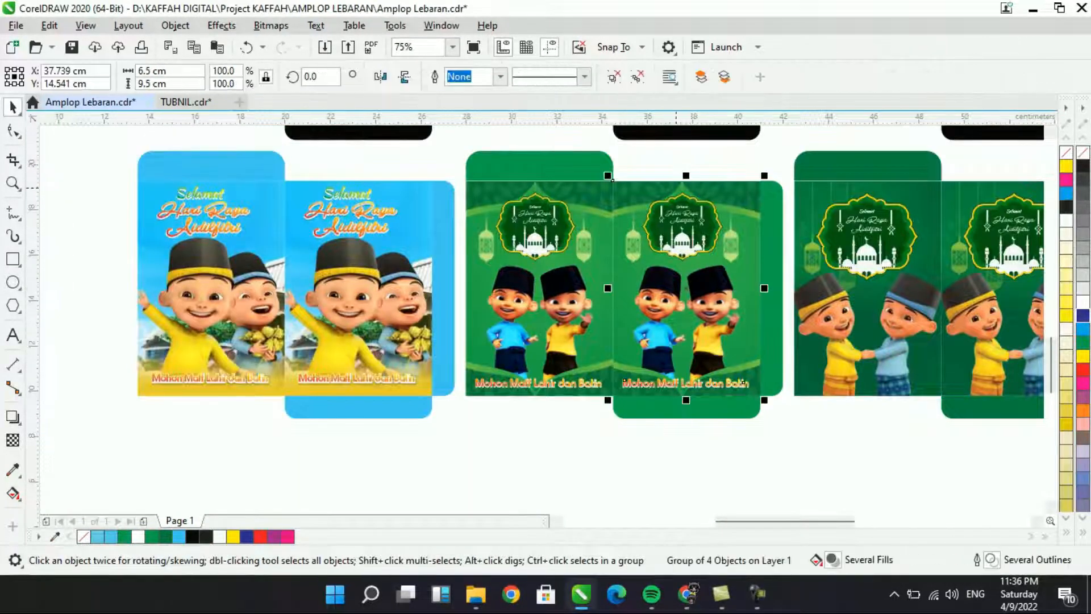
pyautogui.keyDown('ctrl'); pyautogui.click(657, 207); pyautogui.keyUp('ctrl')
# Try deleting and moving the artwork of the green two-boys envelope's right panel, undoing both changes.
pyautogui.click(743, 381)
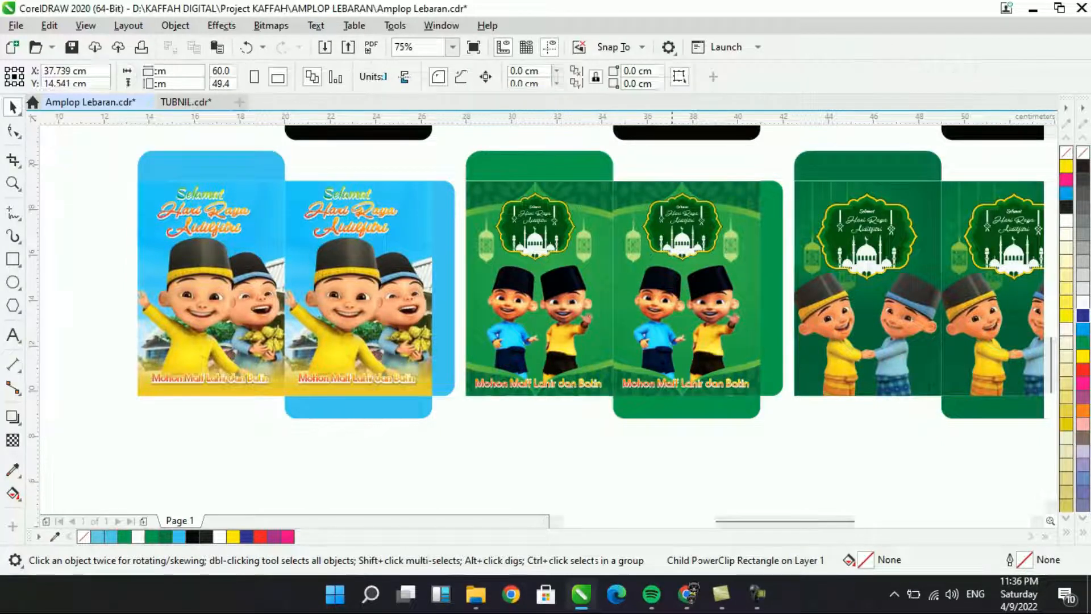
pyautogui.press('Delete')
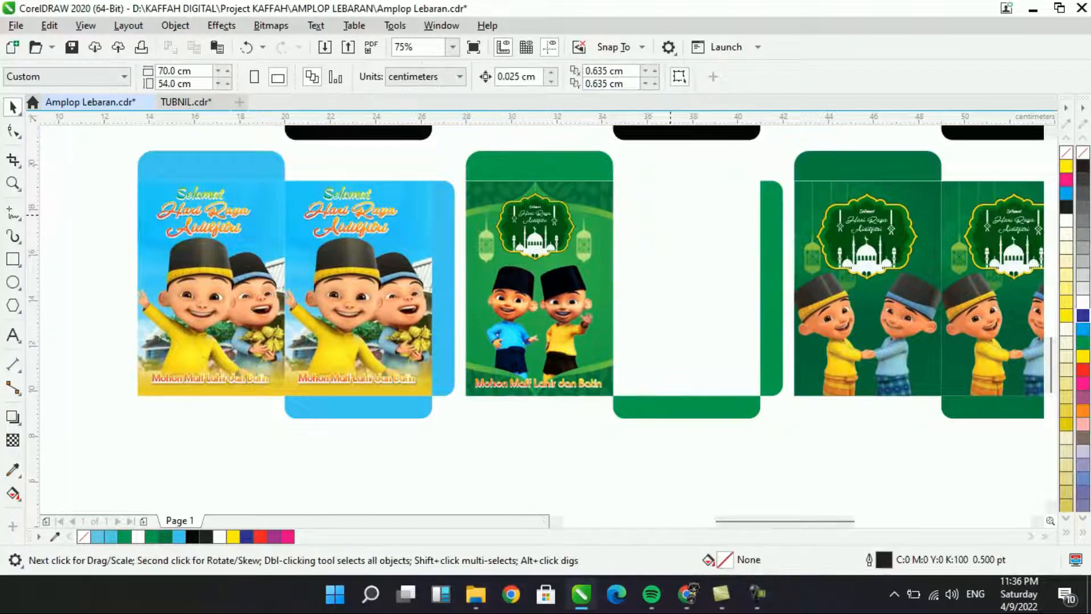
pyautogui.hotkey('ctrl', 'z')
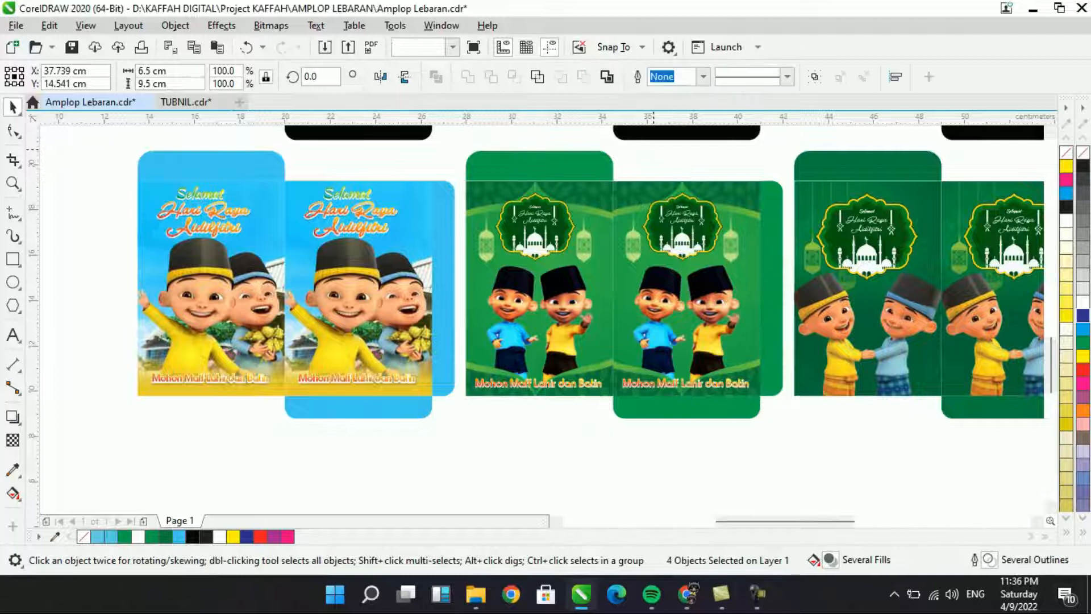
pyautogui.moveTo(665, 222); pyautogui.dragTo(699, 321)
pyautogui.hotkey('ctrl', 'z')
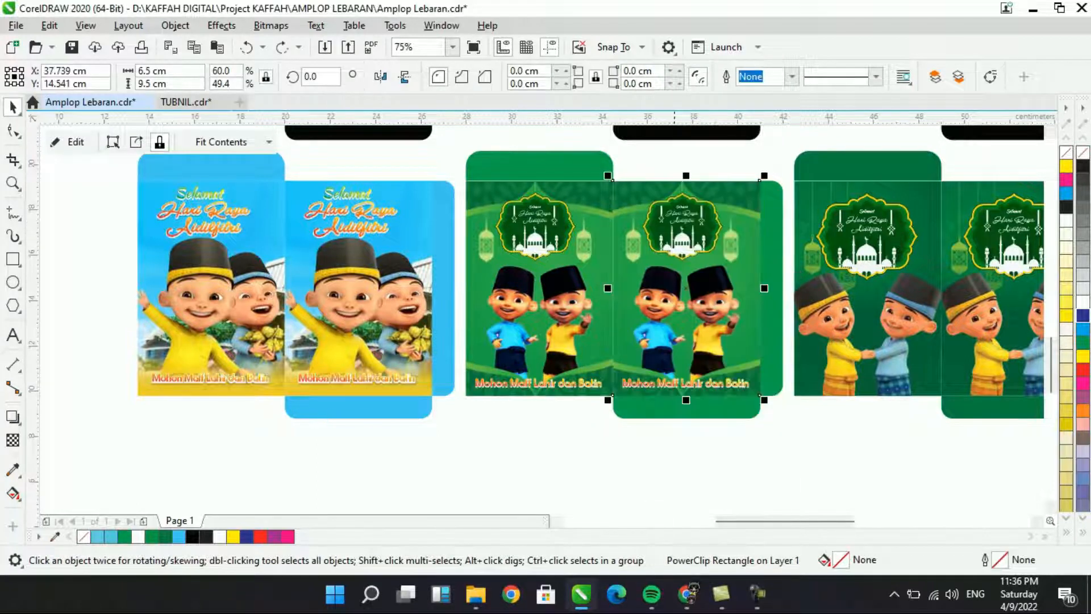
# Open the green envelope's right-panel PowerClip contents for editing and try moving the cartoon-boys picture, undoing the move.
pyautogui.doubleClick(675, 254)
pyautogui.scroll(1, 688, 250)
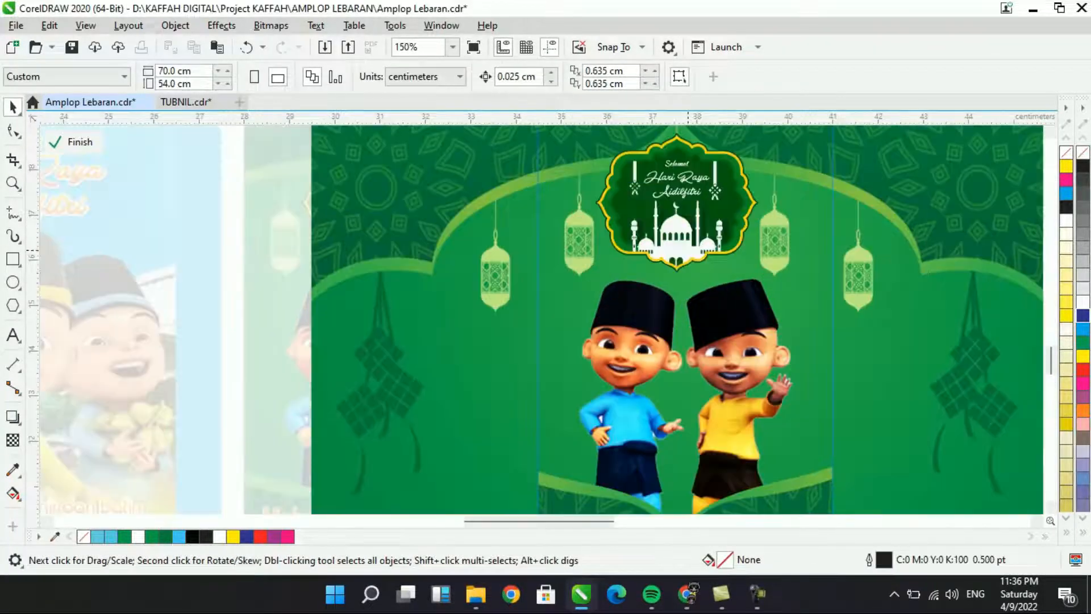
pyautogui.moveTo(721, 335); pyautogui.dragTo(602, 278)
pyautogui.hotkey('ctrl', 'z')
# Select the mosque, the "Hari Raya", "Aidilfitri" and "Selamat" texts, and the hanging ketupat ornaments in turn inside the green badge.
pyautogui.scroll(1, 648, 150)
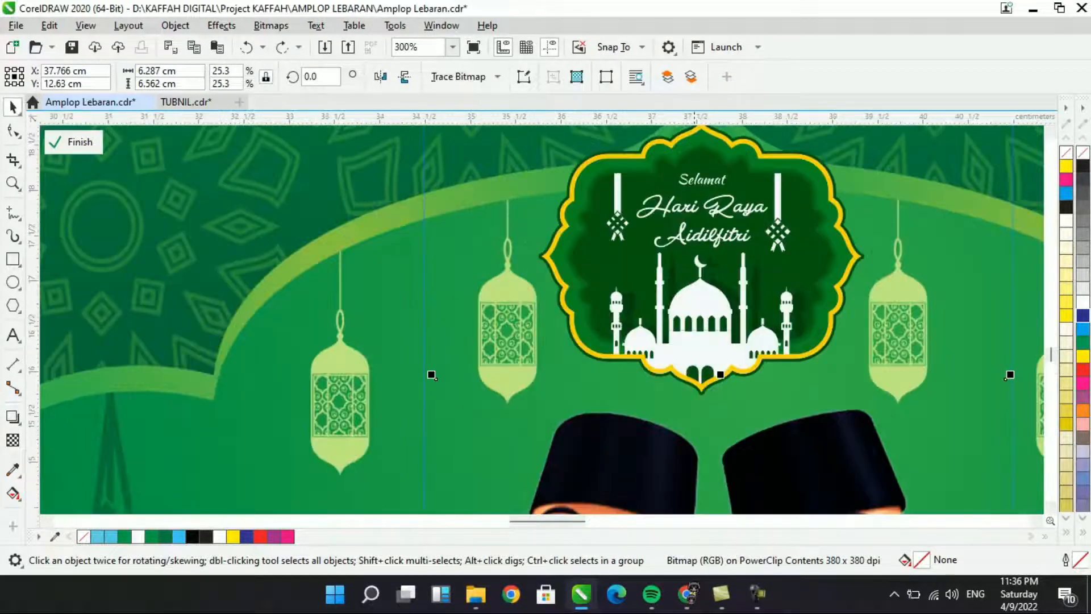
pyautogui.click(700, 299)
pyautogui.click(706, 210)
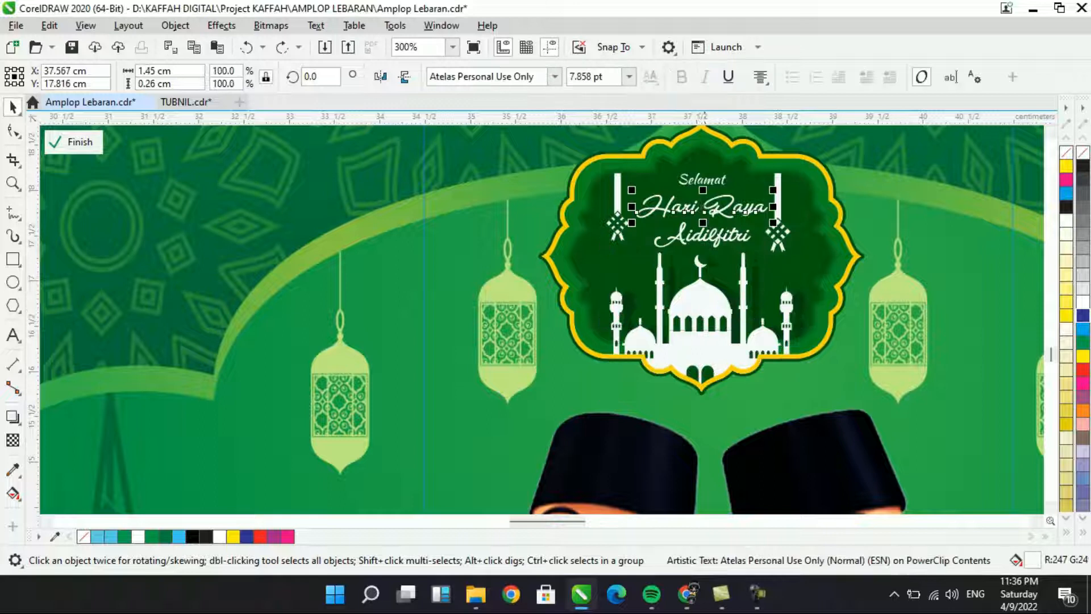
pyautogui.click(728, 241)
pyautogui.click(713, 183)
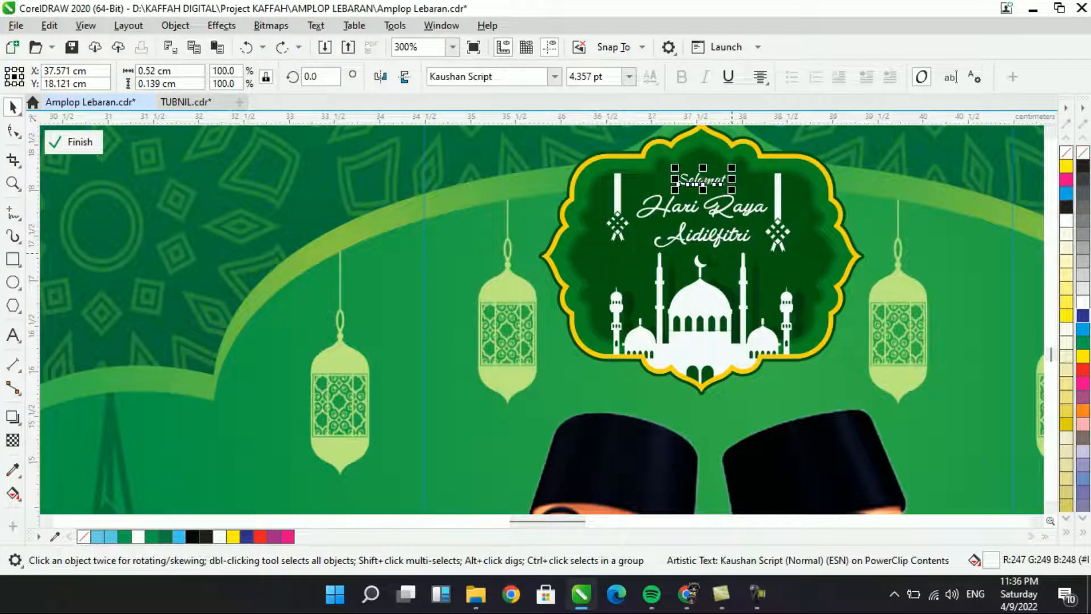
pyautogui.scroll(3, 771, 223)
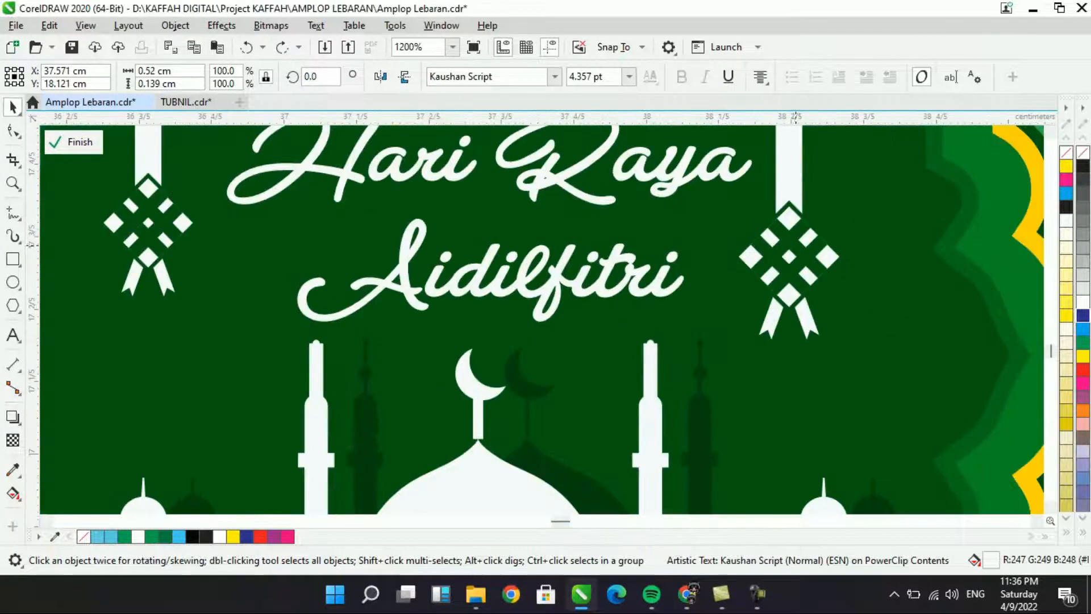
pyautogui.click(796, 232)
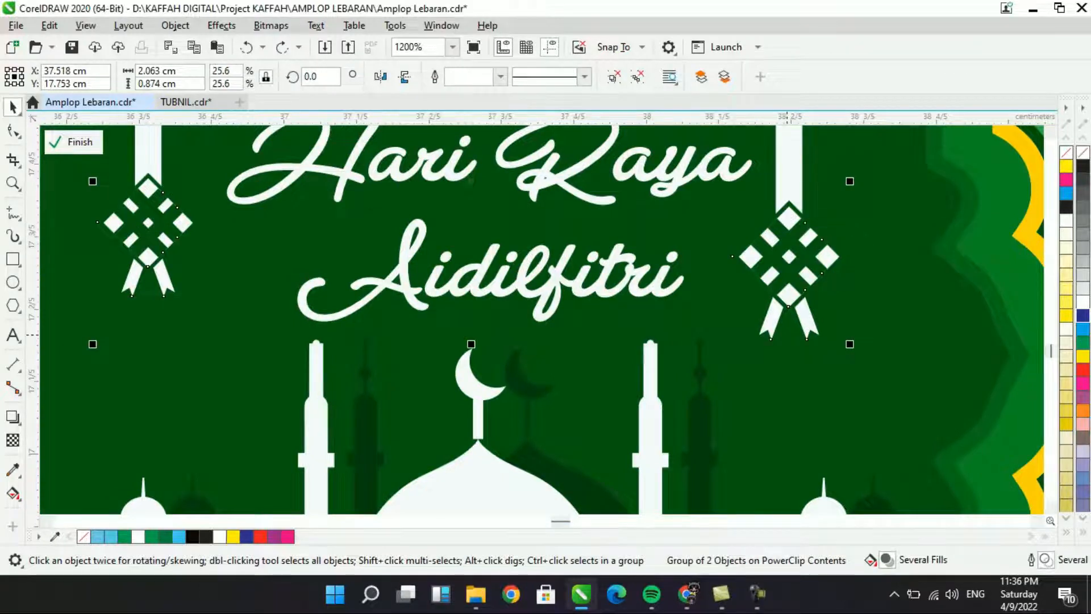
# Finish editing the PowerClip contents of the green two-boys envelope's right panel and clear the selection.
pyautogui.scroll(-3, 773, 296)
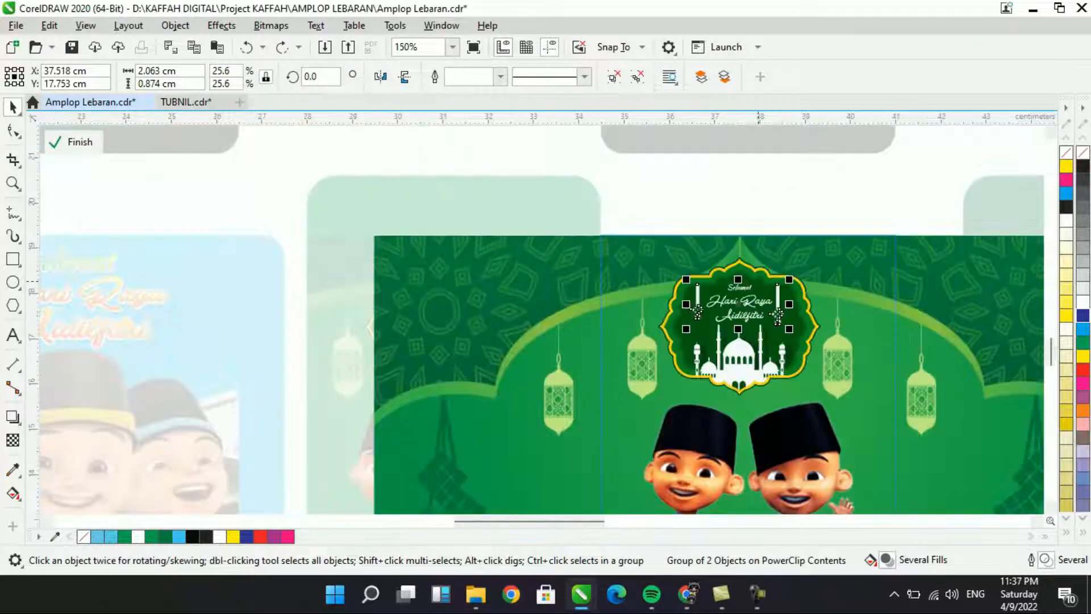
pyautogui.keyDown('ctrl'); pyautogui.click(710, 217); pyautogui.keyUp('ctrl')
pyautogui.scroll(-2, 706, 233)
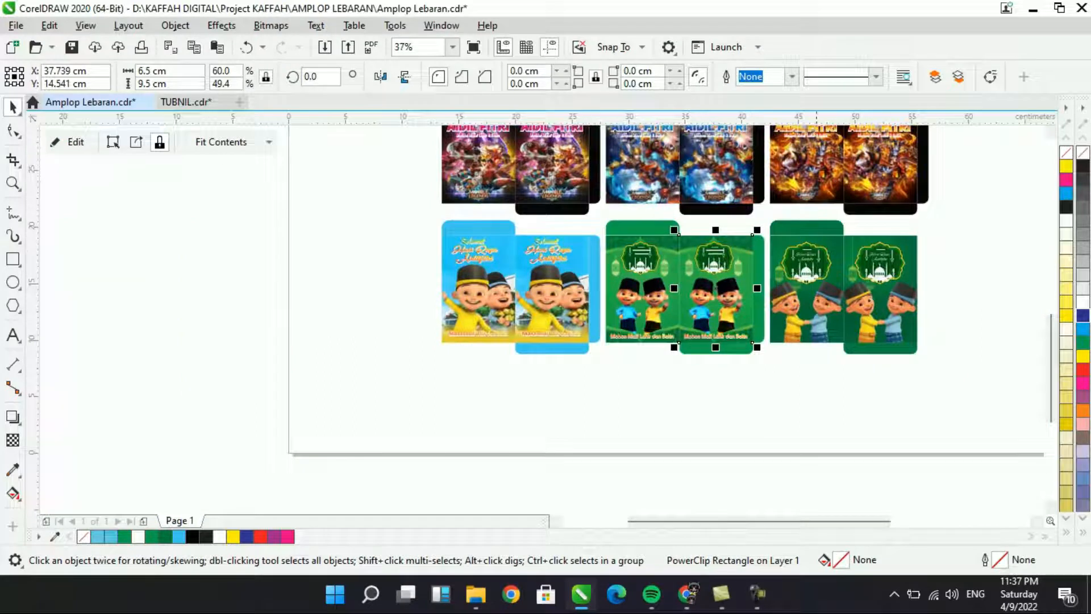
pyautogui.scroll(1, 869, 267)
pyautogui.press('Escape')
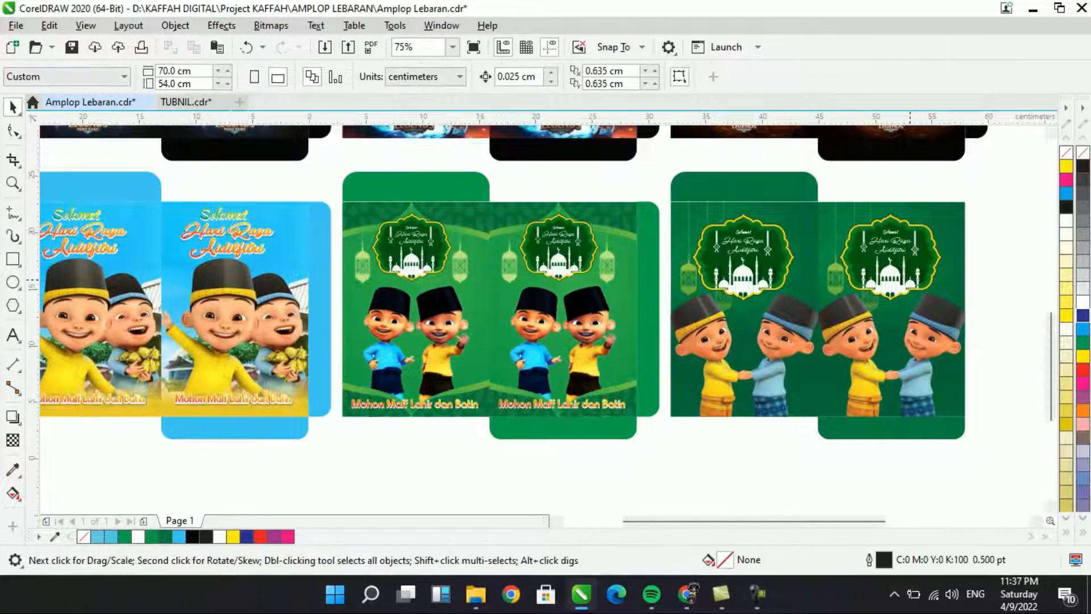
# Fit the view to all nine selected envelope designs, clear the selection and save the document.
pyautogui.scroll(-2, 862, 269)
pyautogui.moveTo(637, 351); pyautogui.dragTo(974, 152)
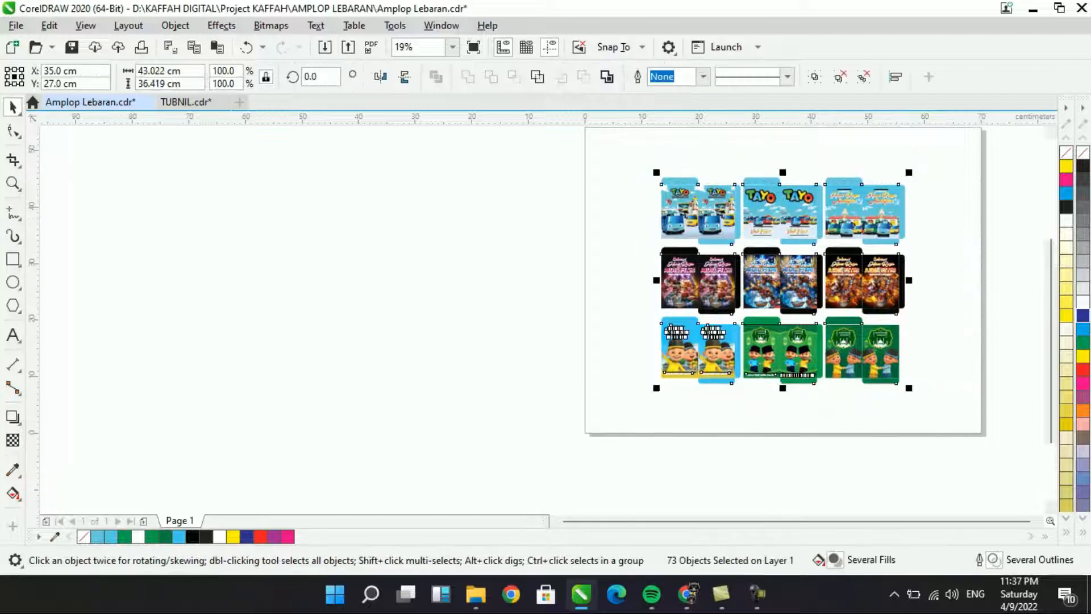
pyautogui.click(452, 47)
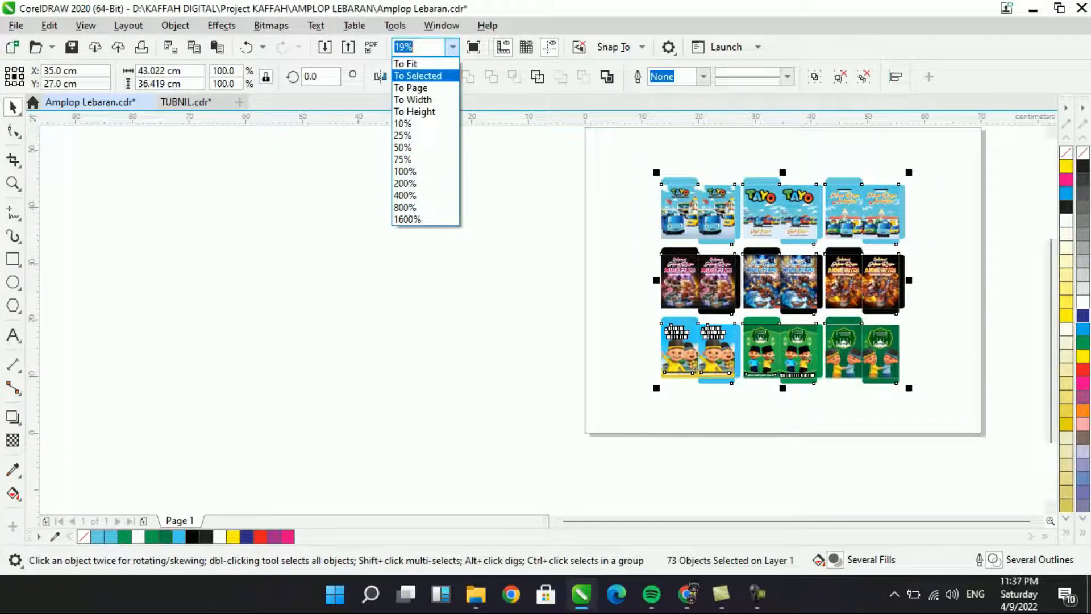
pyautogui.click(418, 75)
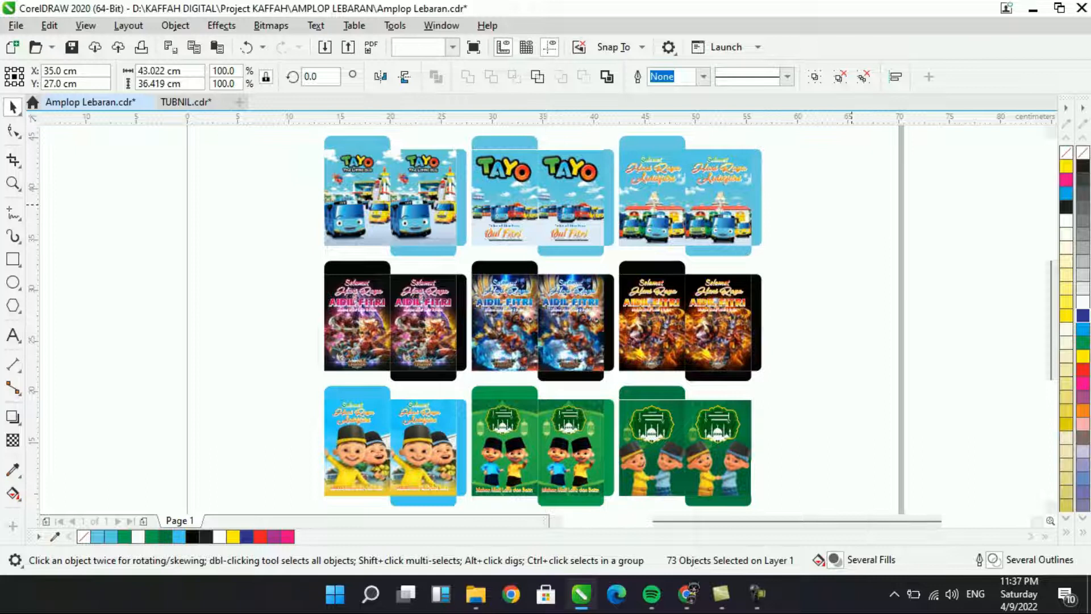
pyautogui.press('Escape')
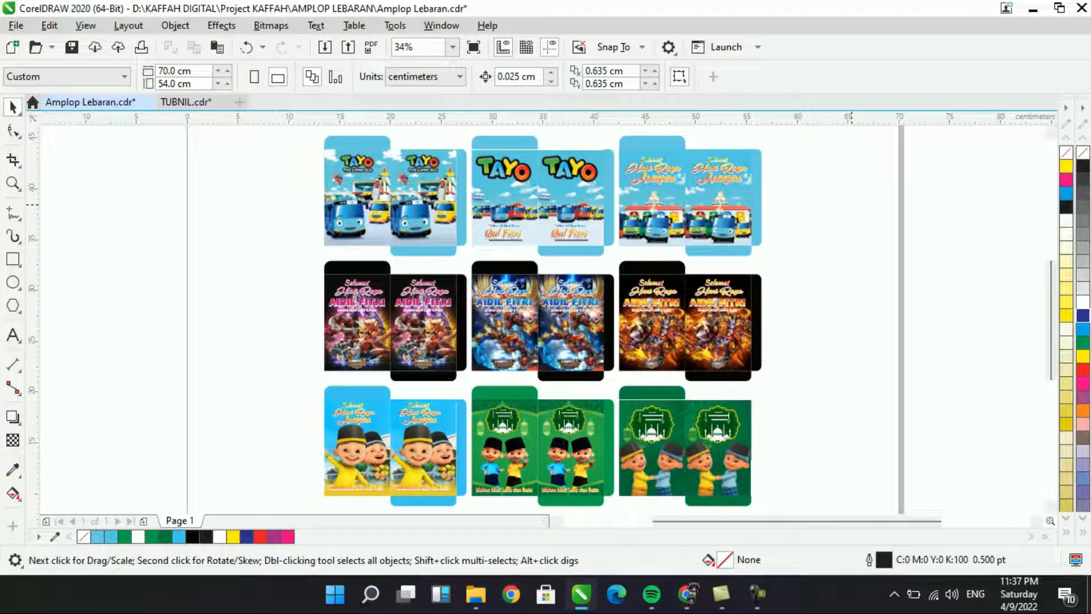
pyautogui.hotkey('ctrl', 's')
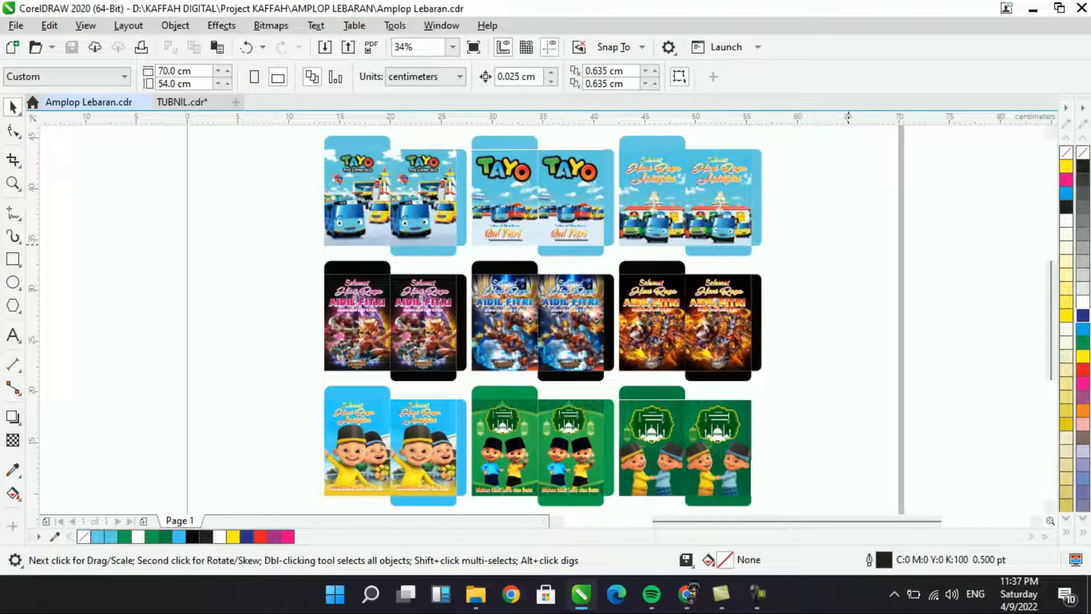